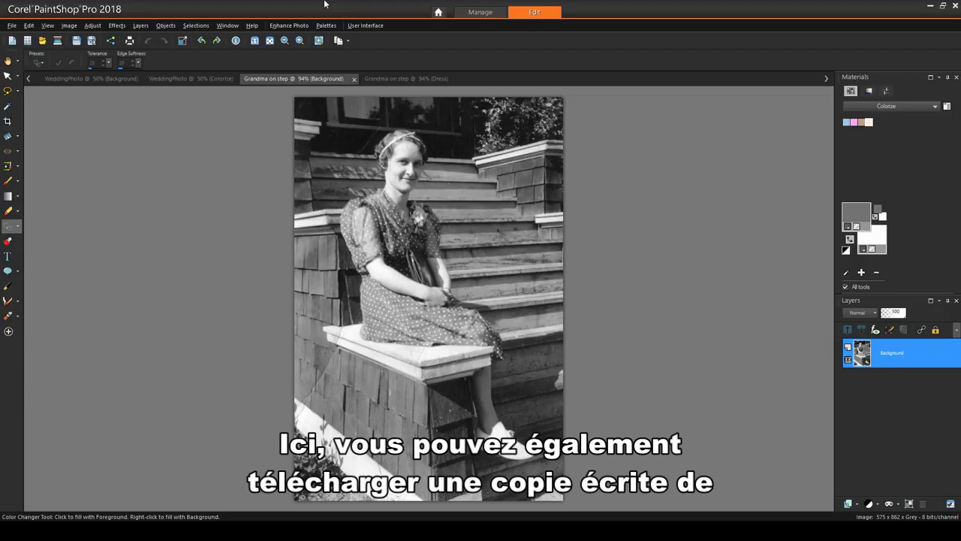
# Preview the finished colorized Dress version of the example photo.
pyautogui.click(406, 78)
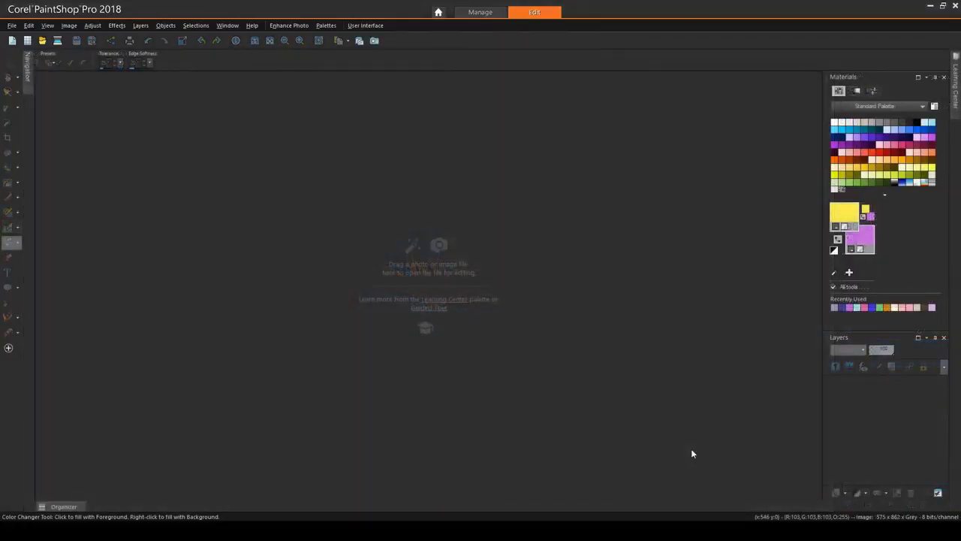
# Open the Grandma on step photo.
pyautogui.click(43, 40)
pyautogui.click(575, 157)
pyautogui.click(594, 281)
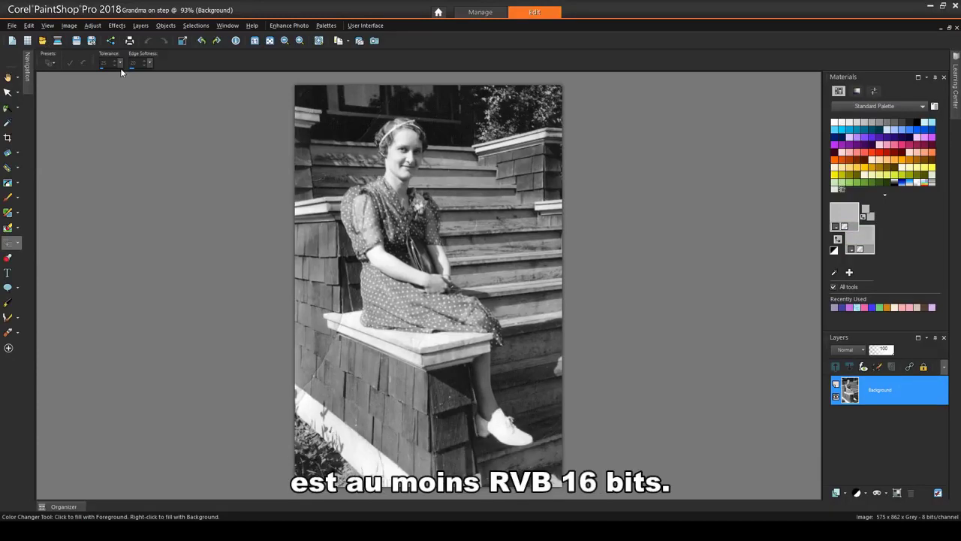
# Increase the photo's colour depth to RGB 16 bits/channel.
pyautogui.click(69, 25)
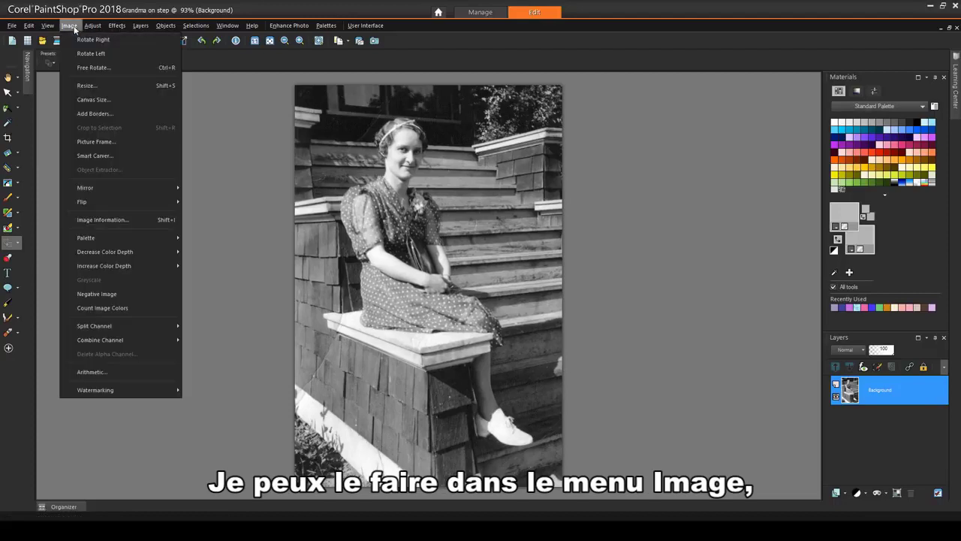
pyautogui.moveTo(143, 267)
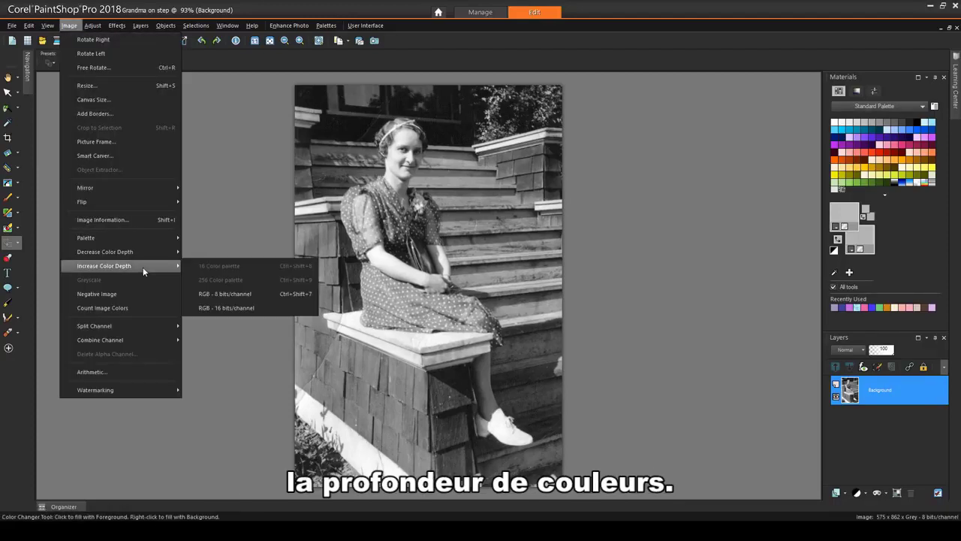
pyautogui.click(213, 309)
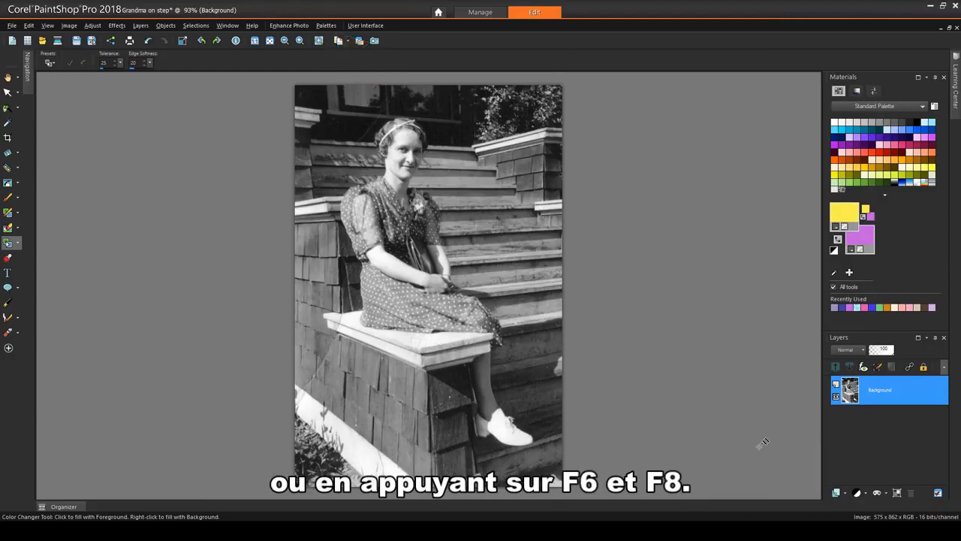
# Add a new raster layer named Skin using the Color (Legacy) blend mode.
pyautogui.click(839, 493)
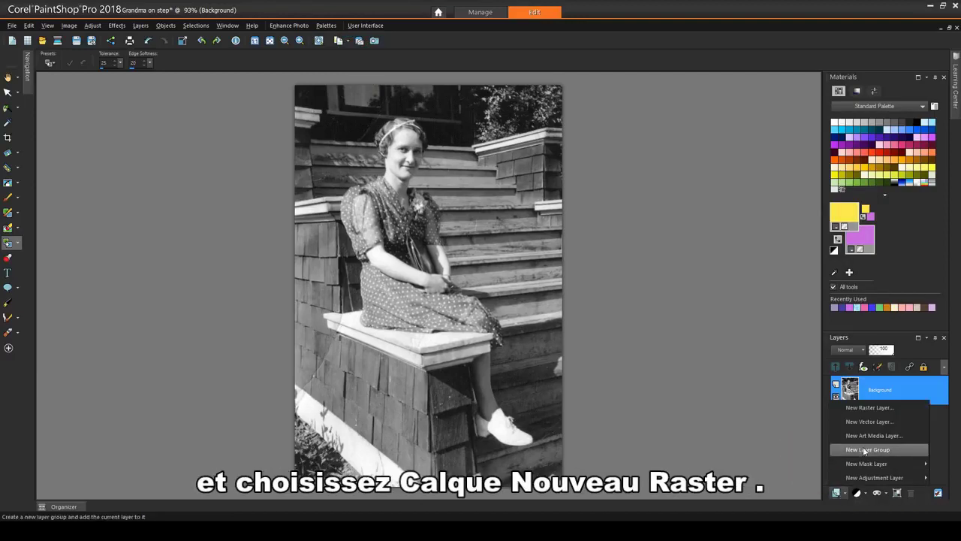
pyautogui.click(864, 408)
pyautogui.write('Skin')
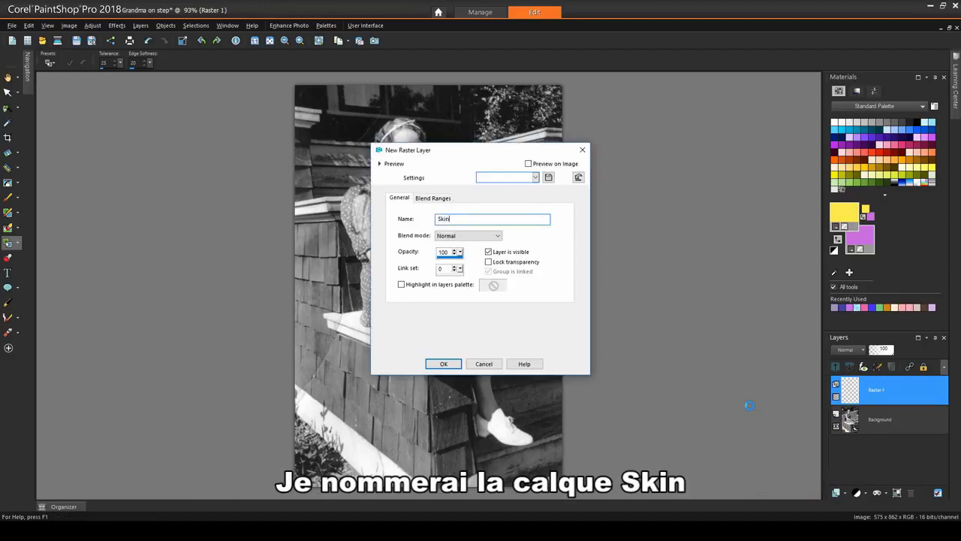
pyautogui.click(488, 235)
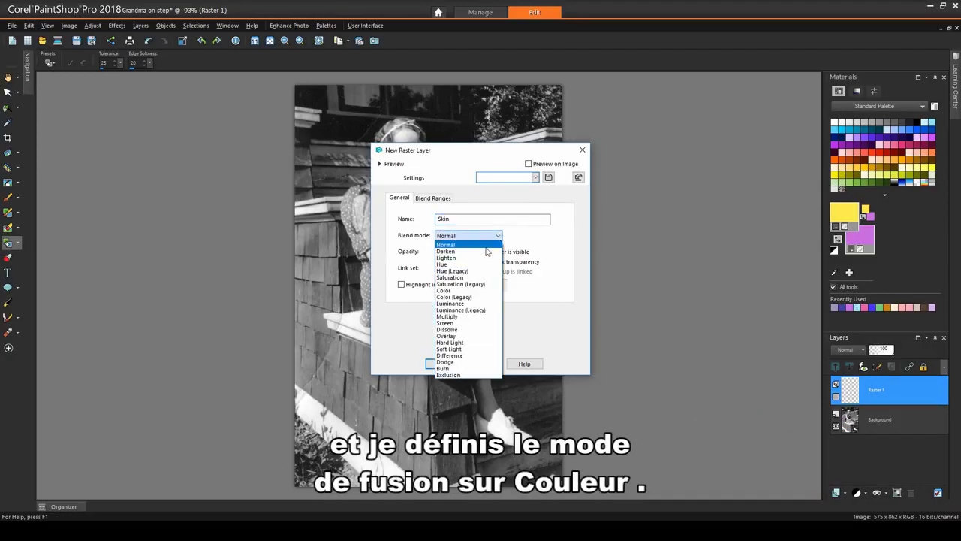
pyautogui.click(485, 297)
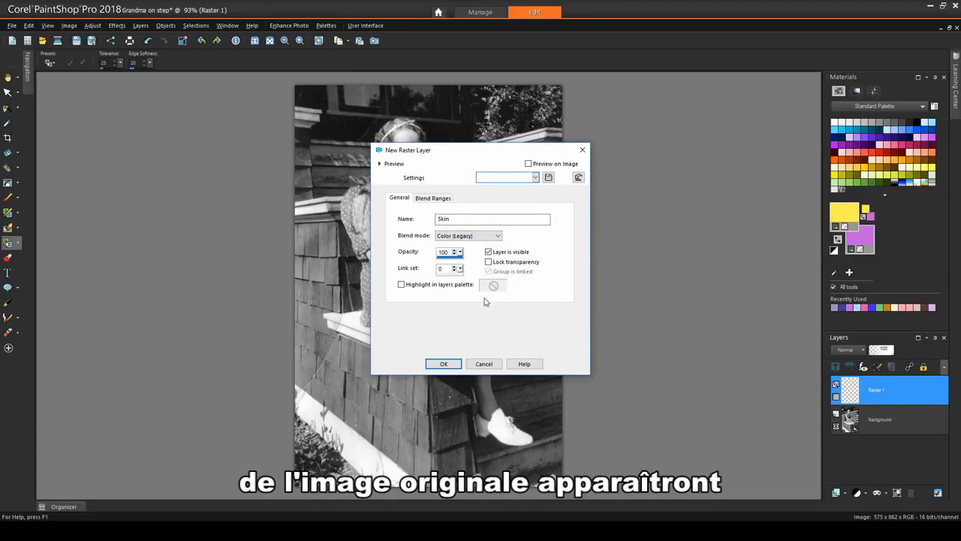
pyautogui.click(444, 363)
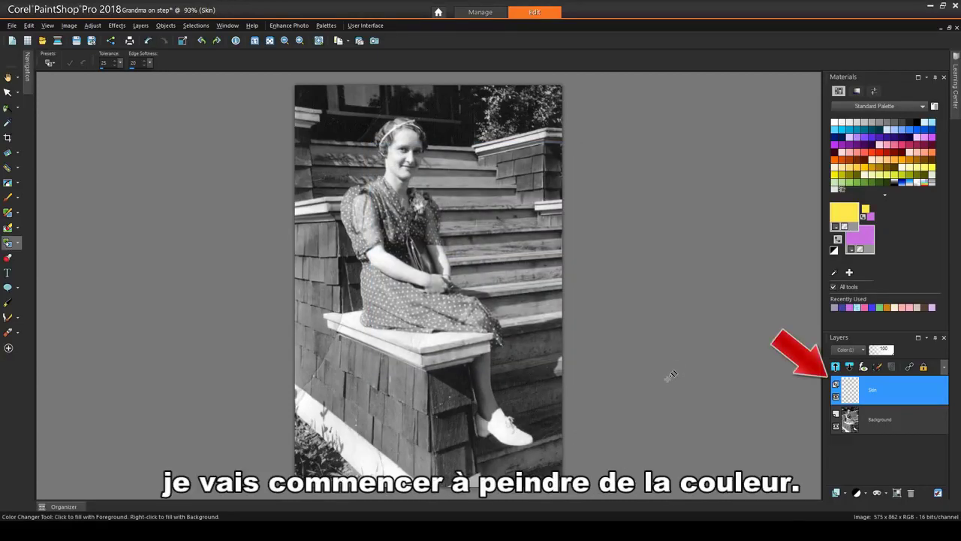
# Zoom in on the face and pick a pale peach foreground colour.
pyautogui.scroll(3, 384, 117)
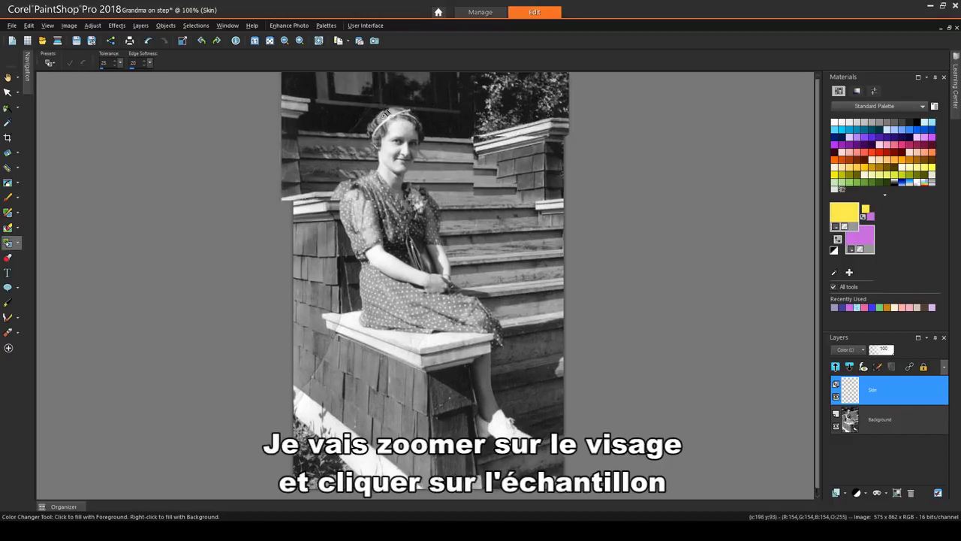
pyautogui.scroll(3, 344, 80)
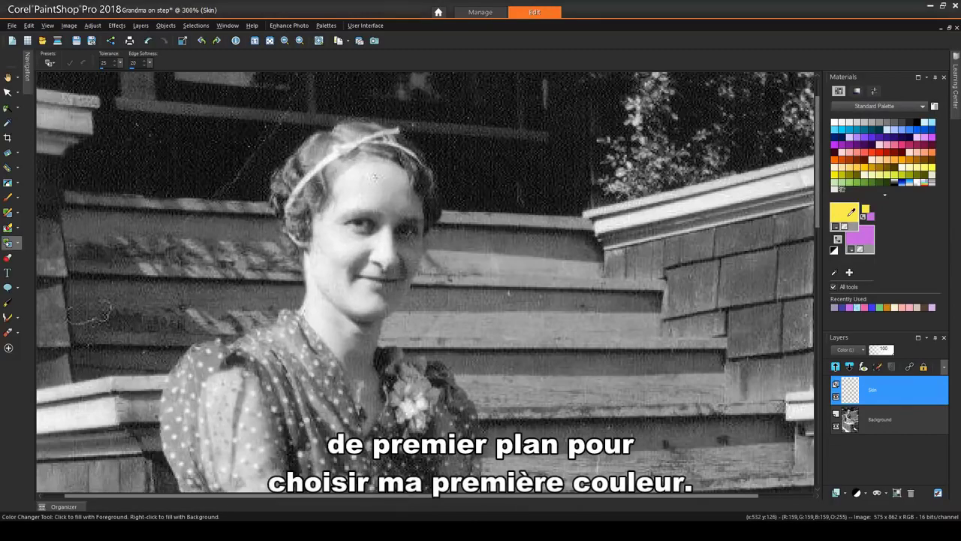
pyautogui.click(851, 213)
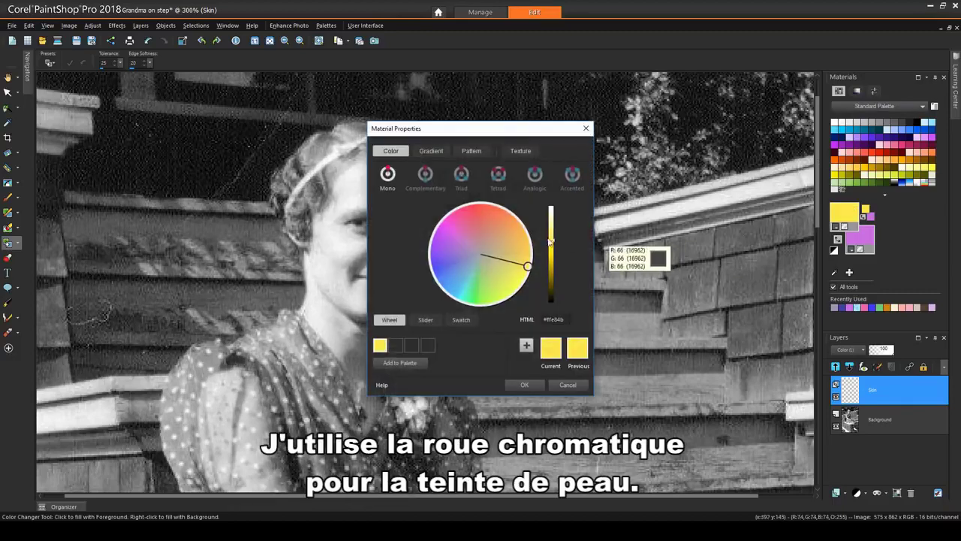
pyautogui.click(521, 232)
pyautogui.moveTo(549, 235); pyautogui.dragTo(554, 217)
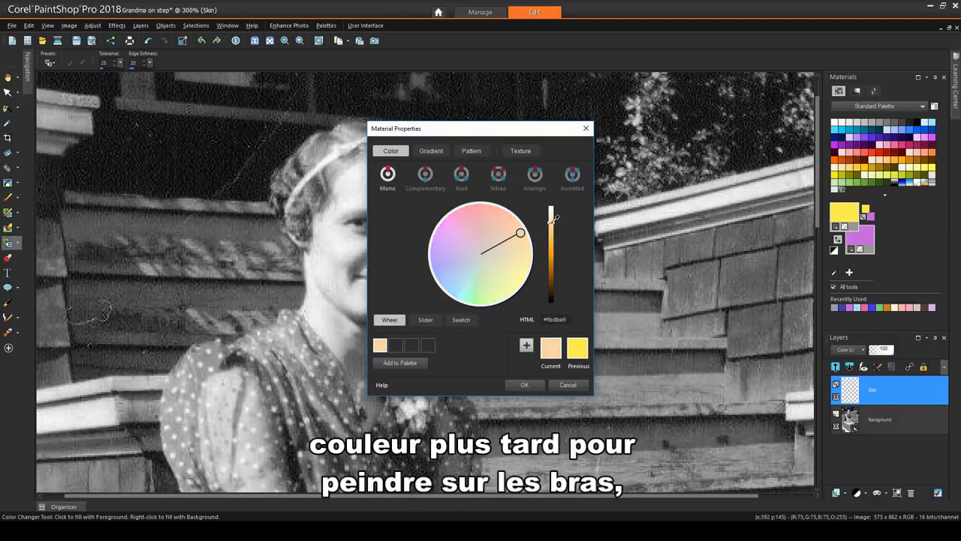
# Save the peach as swatch Skin Tone in a new Colorize palette.
pyautogui.click(422, 362)
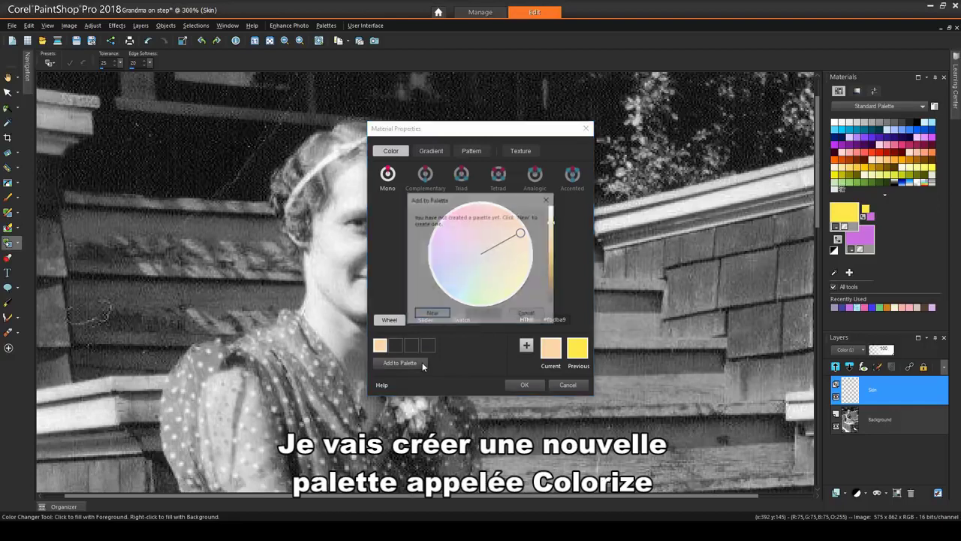
pyautogui.click(431, 314)
pyautogui.write('Colorize')
pyautogui.click(520, 262)
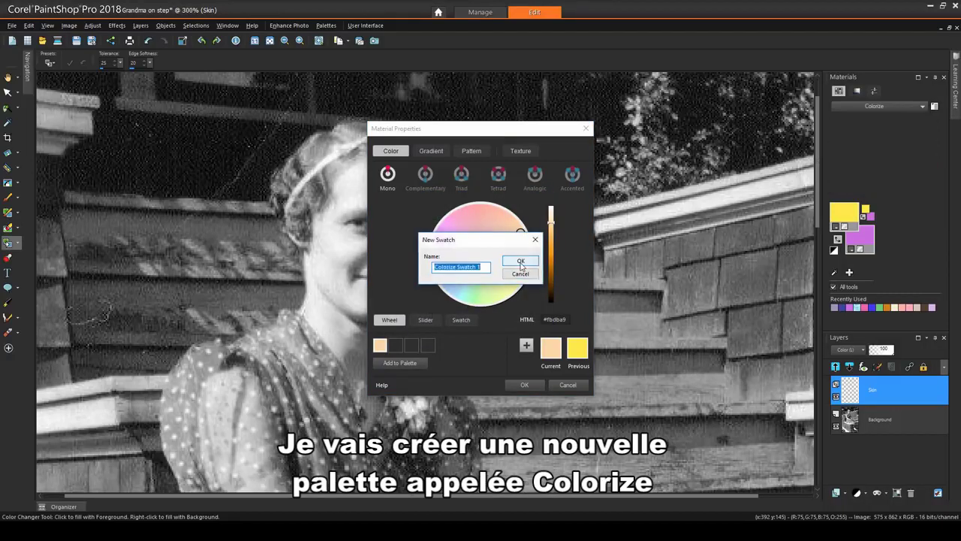
pyautogui.write('Skin Tone')
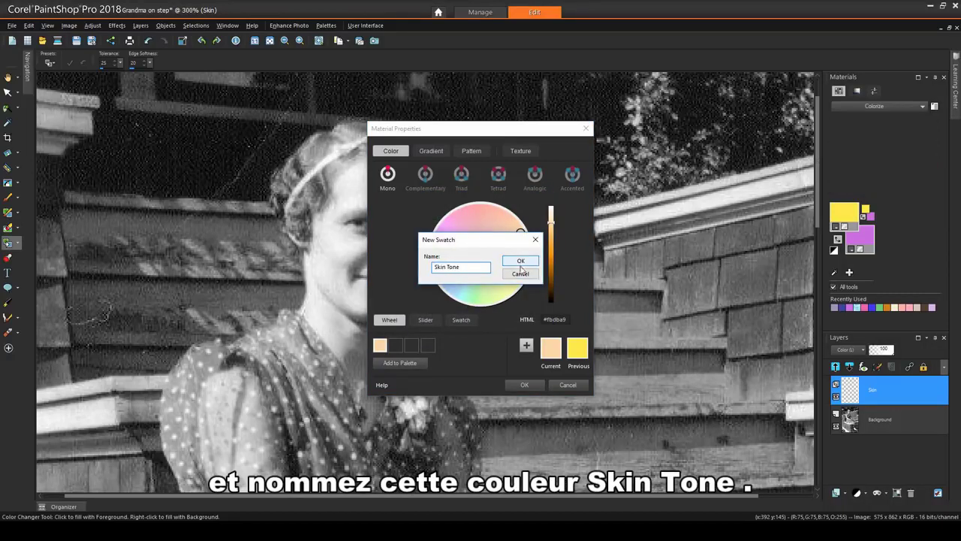
pyautogui.click(520, 263)
pyautogui.click(525, 385)
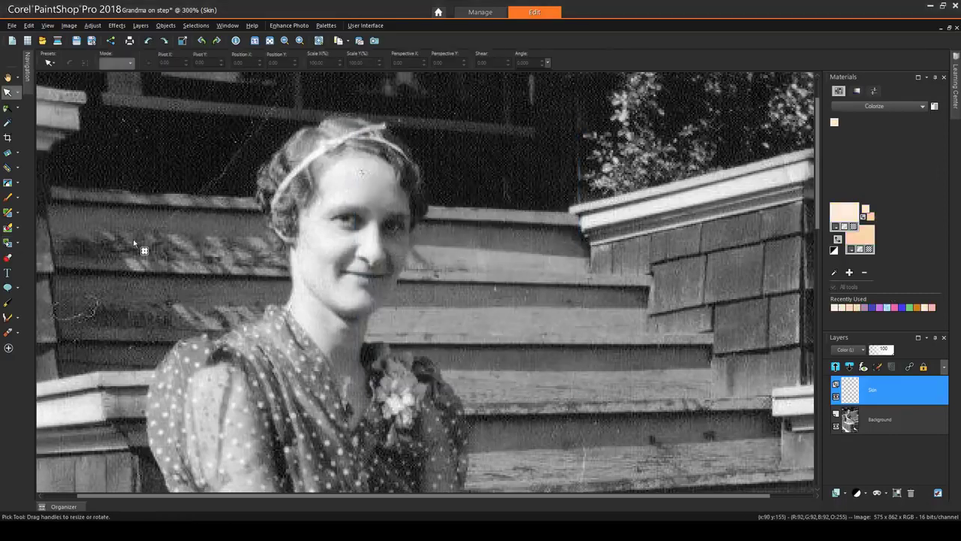
# With an 80-size Paint Brush, paint peach over the forehead, left cheek, jaw and neck.
pyautogui.click(9, 198)
pyautogui.moveTo(180, 207)
pyautogui.mouseDown()
pyautogui.moveTo(208, 189)
pyautogui.moveTo(240, 214)
pyautogui.moveTo(334, 220)
pyautogui.mouseUp()
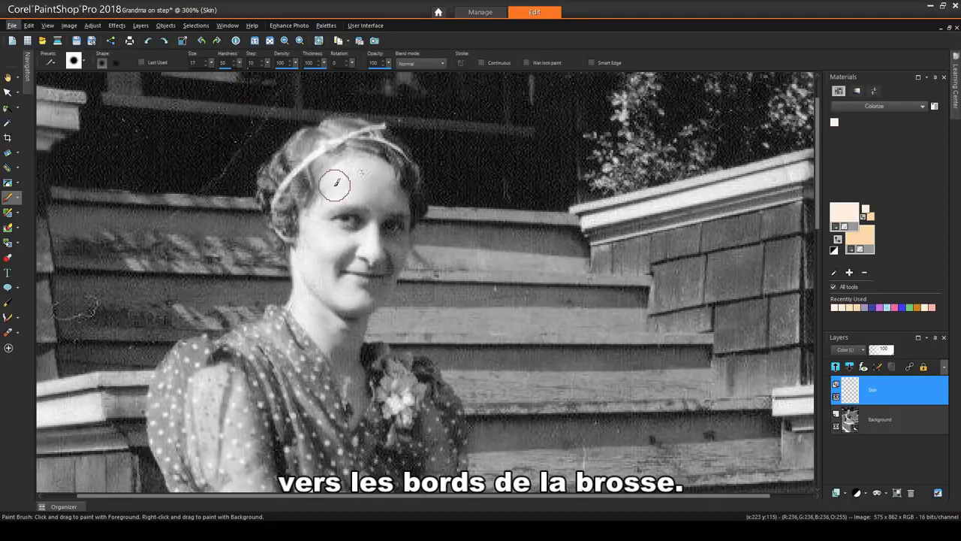
pyautogui.scroll(2, 337, 181)
pyautogui.moveTo(337, 180); pyautogui.dragTo(308, 224)
pyautogui.moveTo(291, 264)
pyautogui.mouseDown()
pyautogui.moveTo(284, 385)
pyautogui.moveTo(323, 437)
pyautogui.moveTo(361, 412)
pyautogui.moveTo(342, 375)
pyautogui.moveTo(368, 199)
pyautogui.moveTo(348, 169)
pyautogui.moveTo(380, 157)
pyautogui.moveTo(408, 163)
pyautogui.moveTo(448, 250)
pyautogui.moveTo(419, 343)
pyautogui.moveTo(385, 369)
pyautogui.moveTo(339, 325)
pyautogui.moveTo(322, 282)
pyautogui.moveTo(365, 203)
pyautogui.moveTo(387, 265)
pyautogui.moveTo(410, 261)
pyautogui.moveTo(391, 240)
pyautogui.mouseUp()
pyautogui.moveTo(821, 180); pyautogui.dragTo(820, 225)
pyautogui.moveTo(355, 252)
pyautogui.mouseDown()
pyautogui.moveTo(372, 342)
pyautogui.moveTo(378, 300)
pyautogui.moveTo(368, 207)
pyautogui.moveTo(353, 257)
pyautogui.moveTo(383, 302)
pyautogui.mouseUp()
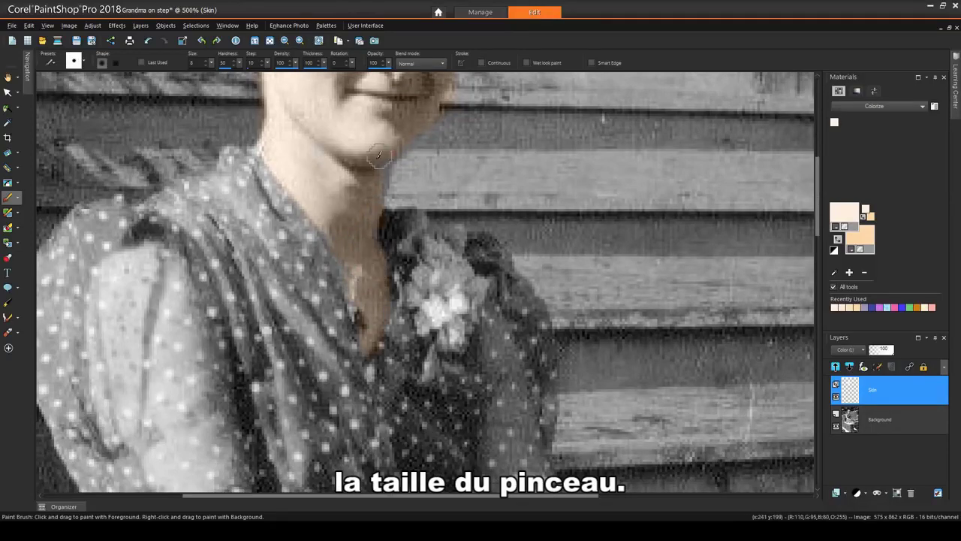
pyautogui.scroll(-5, 361, 248)
# Add a new raster layer named Dress with Color (Legacy) blend mode.
pyautogui.click(844, 493)
pyautogui.click(871, 404)
pyautogui.write('Dress')
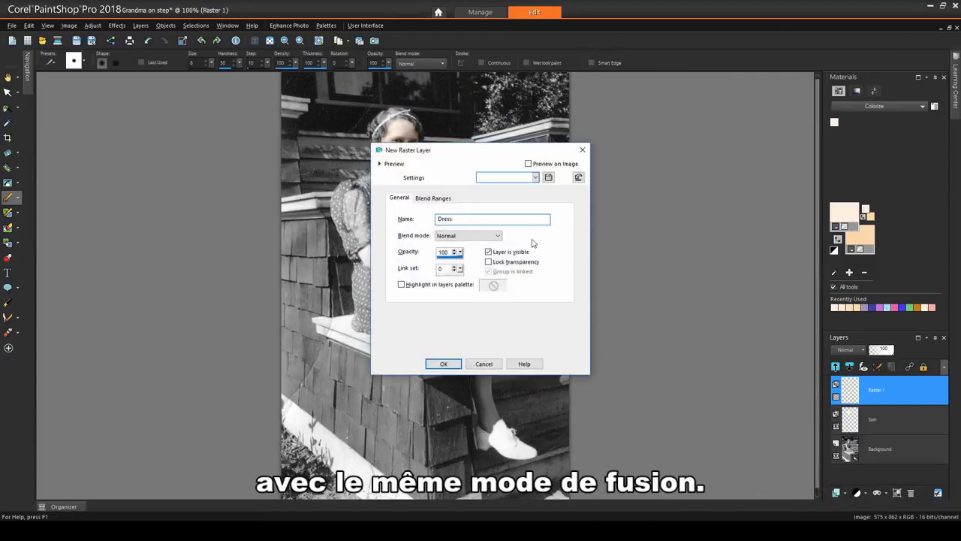
pyautogui.click(473, 236)
pyautogui.click(482, 300)
pyautogui.click(454, 362)
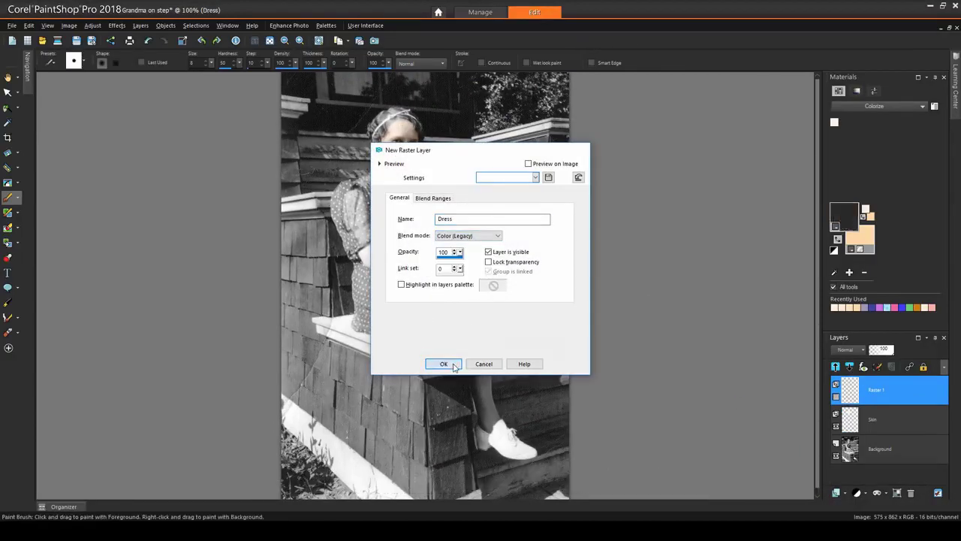
# Pick light blue #9bcbeb as foreground and save it to the Colorize palette.
pyautogui.click(847, 203)
pyautogui.moveTo(481, 237)
pyautogui.mouseDown()
pyautogui.moveTo(450, 278)
pyautogui.moveTo(461, 278)
pyautogui.mouseUp()
pyautogui.moveTo(551, 212); pyautogui.dragTo(555, 229)
pyautogui.click(413, 363)
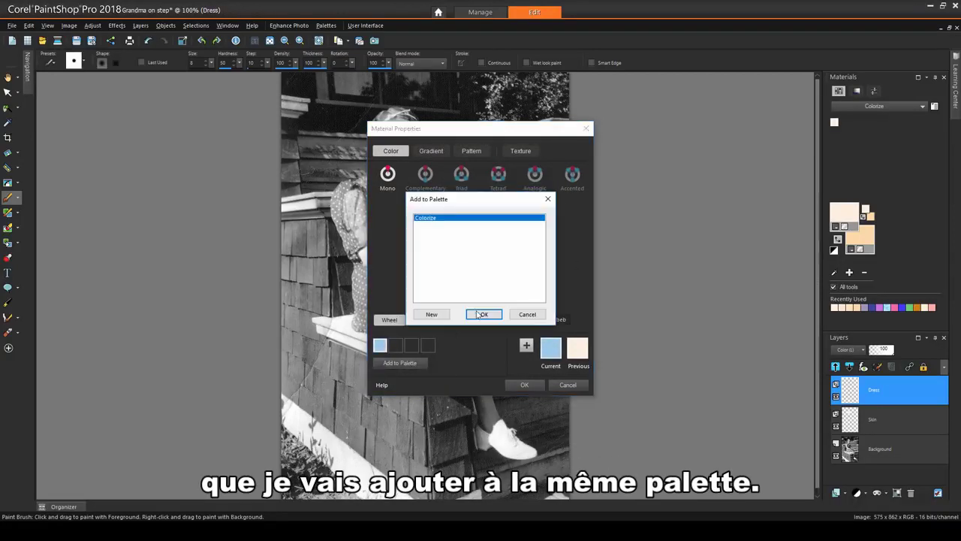
pyautogui.click(478, 315)
pyautogui.write('Dr')
pyautogui.click(521, 260)
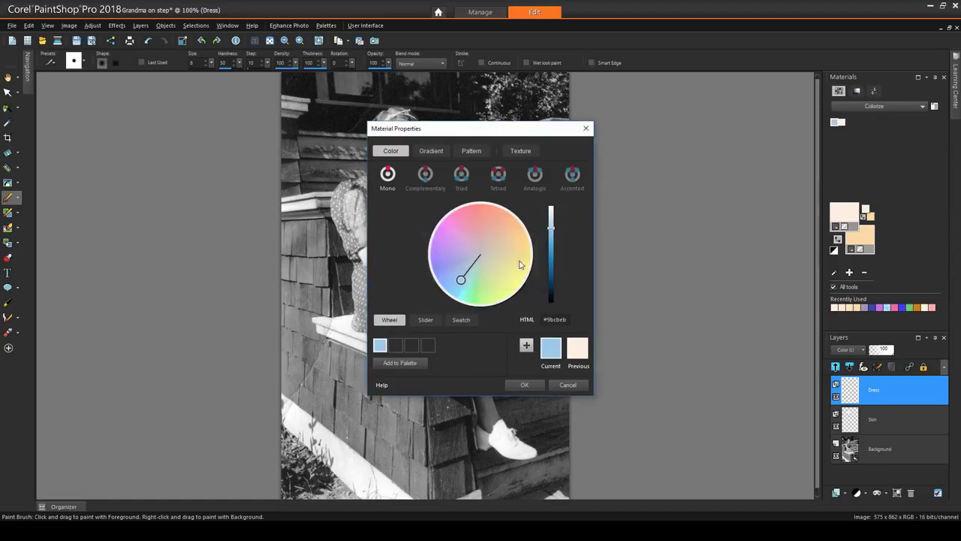
pyautogui.click(523, 385)
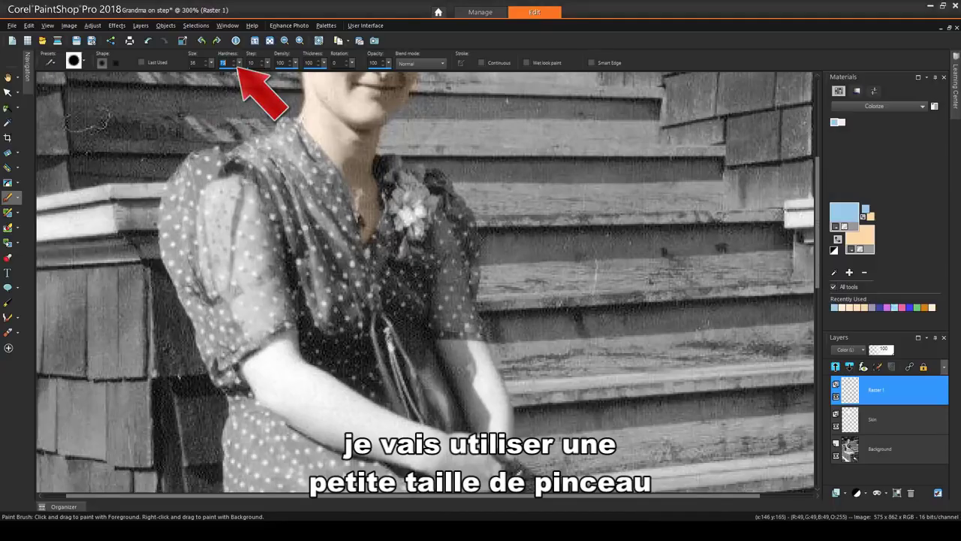
# Paint the dress blue across shoulders, V-neckline, bodice, right edge and left sleeve.
pyautogui.moveTo(256, 174)
pyautogui.mouseDown()
pyautogui.moveTo(252, 166)
pyautogui.moveTo(289, 139)
pyautogui.moveTo(197, 167)
pyautogui.moveTo(173, 225)
pyautogui.moveTo(184, 278)
pyautogui.moveTo(219, 350)
pyautogui.moveTo(312, 320)
pyautogui.moveTo(338, 353)
pyautogui.moveTo(439, 405)
pyautogui.moveTo(454, 401)
pyautogui.moveTo(424, 359)
pyautogui.moveTo(424, 340)
pyautogui.moveTo(472, 327)
pyautogui.mouseUp()
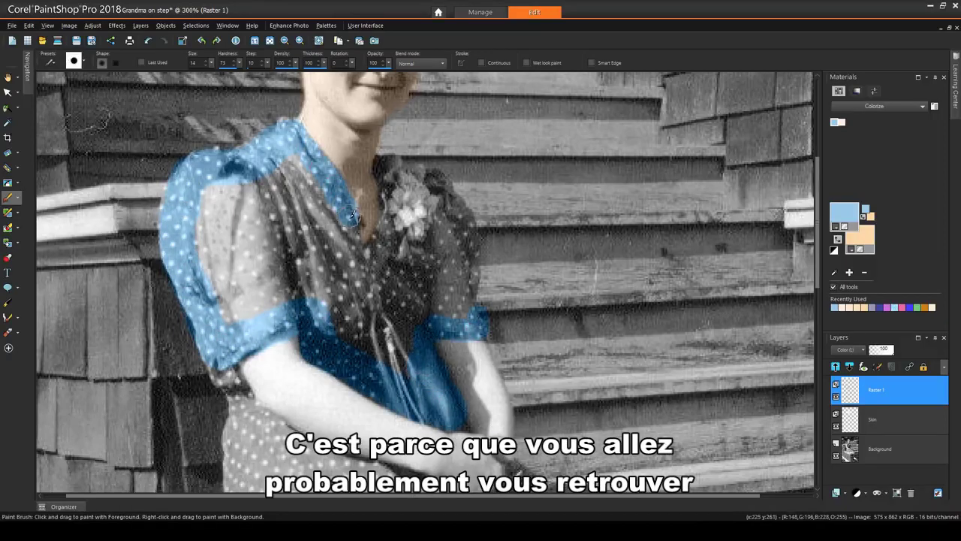
pyautogui.moveTo(355, 215); pyautogui.dragTo(381, 241)
pyautogui.moveTo(406, 173); pyautogui.dragTo(431, 184)
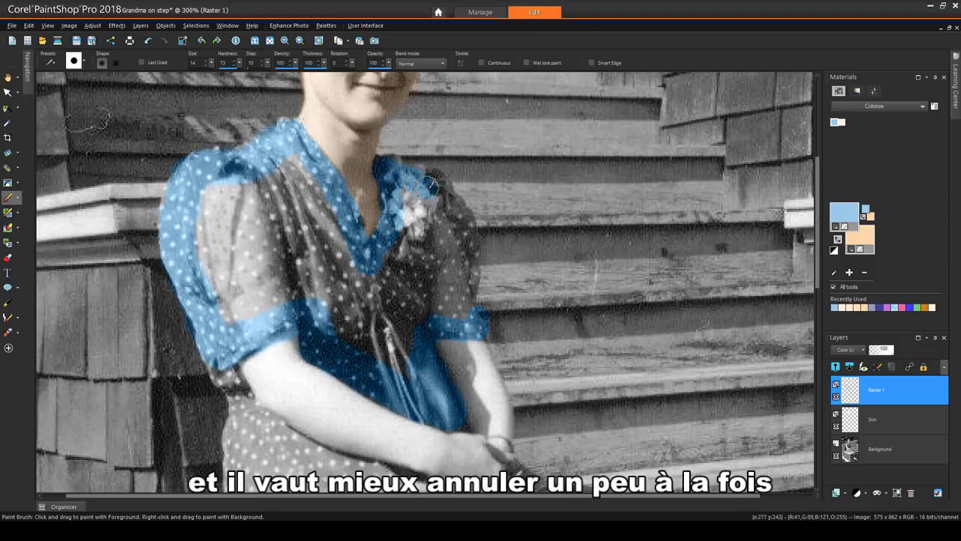
pyautogui.moveTo(460, 220)
pyautogui.mouseDown()
pyautogui.moveTo(469, 254)
pyautogui.moveTo(460, 291)
pyautogui.mouseUp()
pyautogui.moveTo(391, 278); pyautogui.dragTo(391, 353)
pyautogui.moveTo(426, 239)
pyautogui.mouseDown()
pyautogui.moveTo(358, 283)
pyautogui.moveTo(301, 194)
pyautogui.moveTo(293, 164)
pyautogui.moveTo(213, 237)
pyautogui.moveTo(240, 304)
pyautogui.moveTo(283, 275)
pyautogui.moveTo(357, 335)
pyautogui.moveTo(274, 224)
pyautogui.mouseUp()
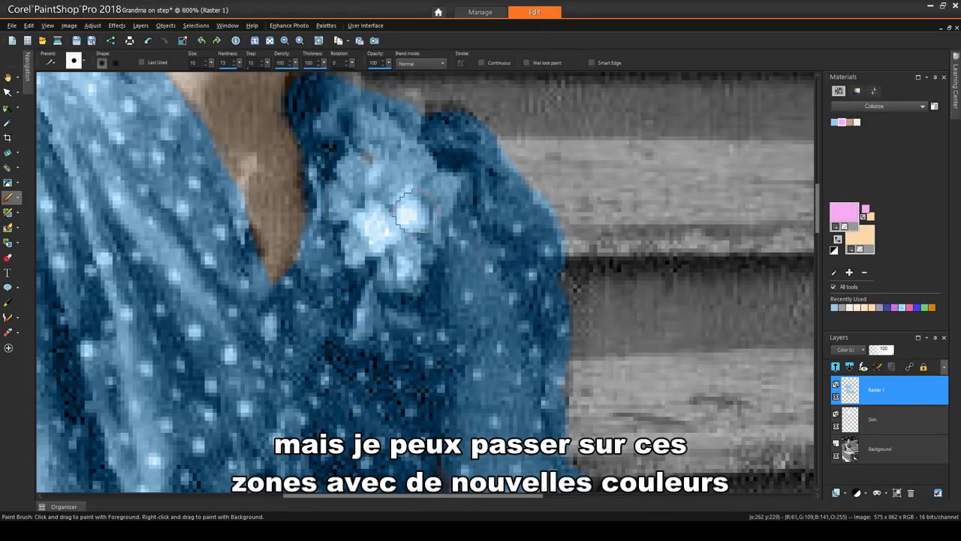
# Paint the corsage flower pink and the handbag strap and loop brown.
pyautogui.moveTo(398, 197)
pyautogui.mouseDown()
pyautogui.moveTo(386, 230)
pyautogui.moveTo(414, 253)
pyautogui.moveTo(445, 194)
pyautogui.mouseUp()
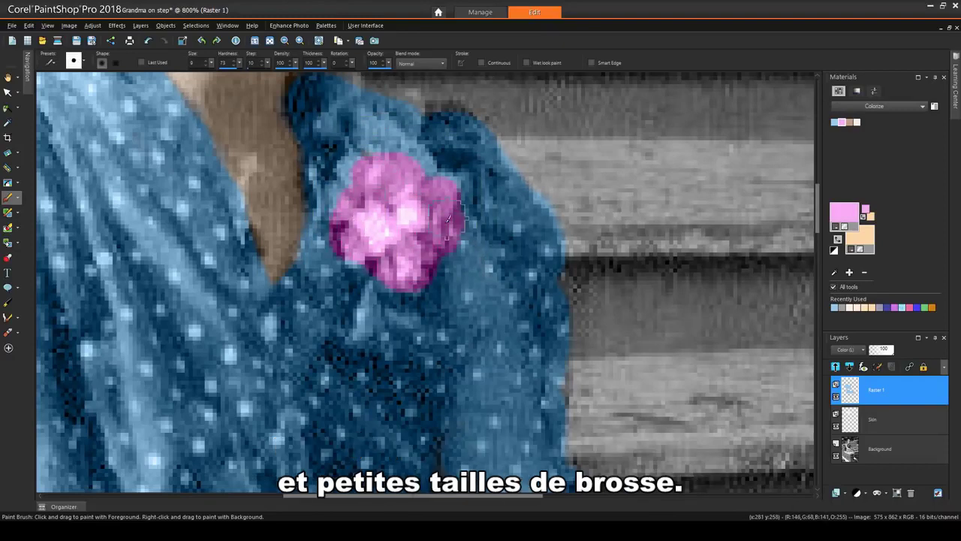
pyautogui.scroll(-6, 440, 395)
pyautogui.scroll(2, 439, 394)
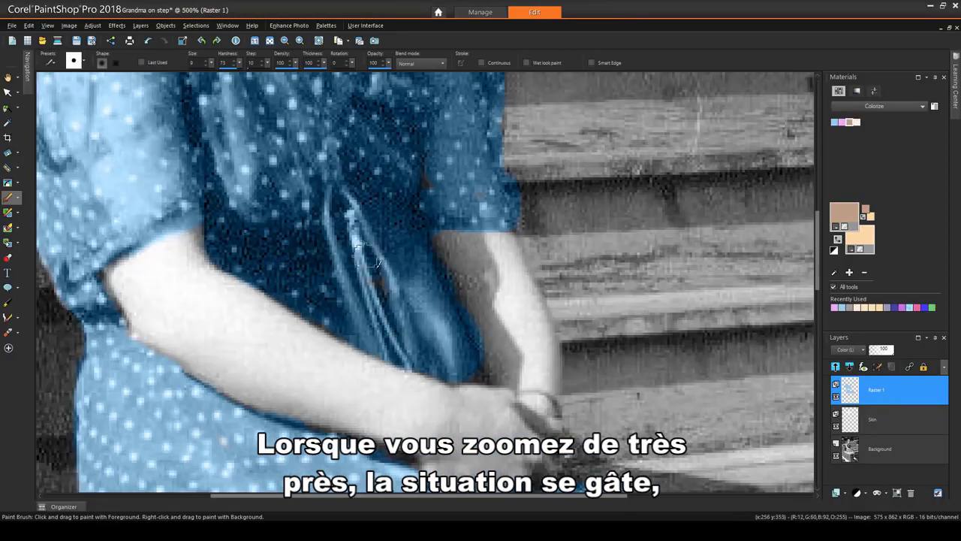
pyautogui.moveTo(335, 195)
pyautogui.mouseDown()
pyautogui.moveTo(363, 315)
pyautogui.moveTo(392, 345)
pyautogui.moveTo(483, 374)
pyautogui.moveTo(422, 254)
pyautogui.moveTo(371, 210)
pyautogui.mouseUp()
pyautogui.moveTo(389, 306)
pyautogui.mouseDown()
pyautogui.moveTo(381, 286)
pyautogui.moveTo(402, 240)
pyautogui.moveTo(424, 323)
pyautogui.moveTo(438, 275)
pyautogui.moveTo(439, 364)
pyautogui.mouseUp()
pyautogui.hotkey('ctrl', 'w')
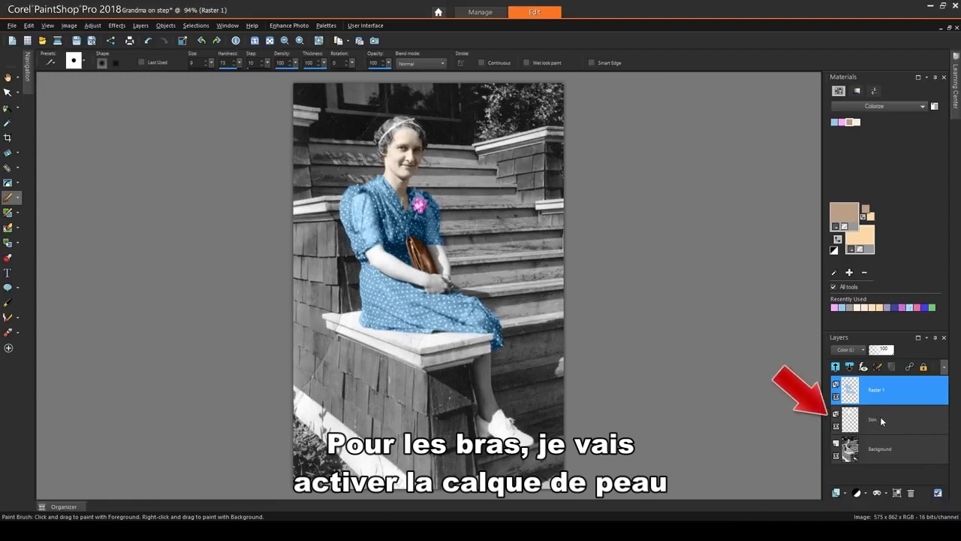
# On the Skin layer, paint the woman's upper arm with the Skin Tone swatch.
pyautogui.click(882, 422)
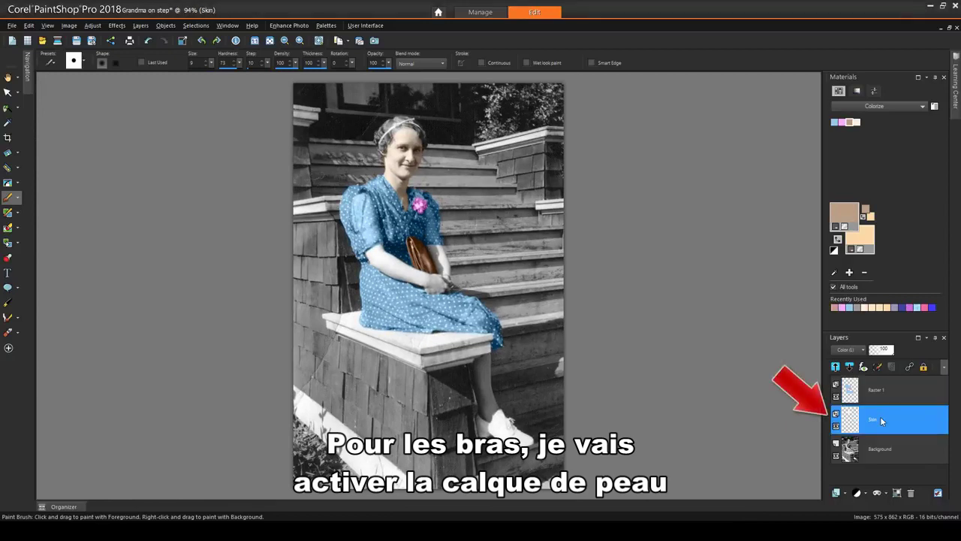
pyautogui.click(857, 121)
pyautogui.scroll(3, 428, 289)
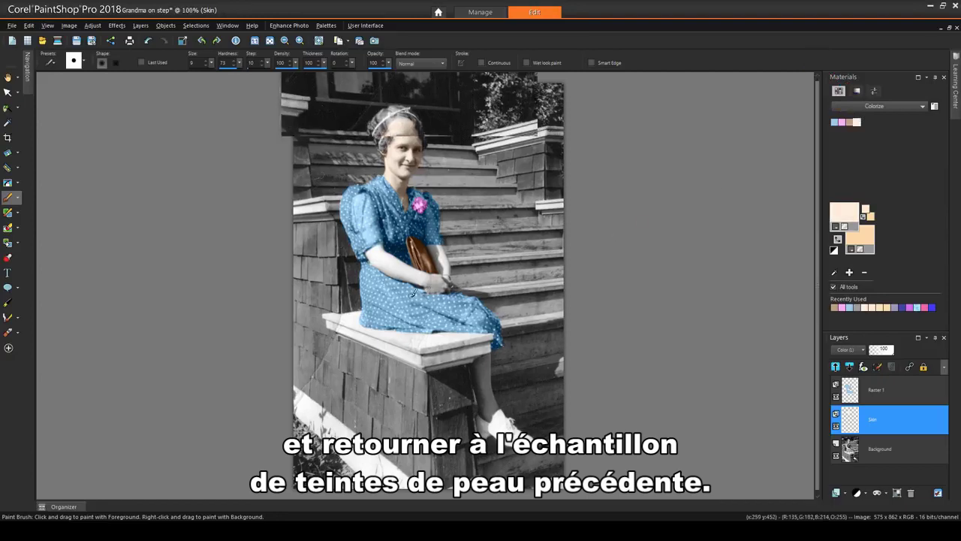
pyautogui.scroll(2, 385, 269)
pyautogui.moveTo(150, 133)
pyautogui.mouseDown()
pyautogui.moveTo(193, 191)
pyautogui.moveTo(307, 253)
pyautogui.mouseUp()
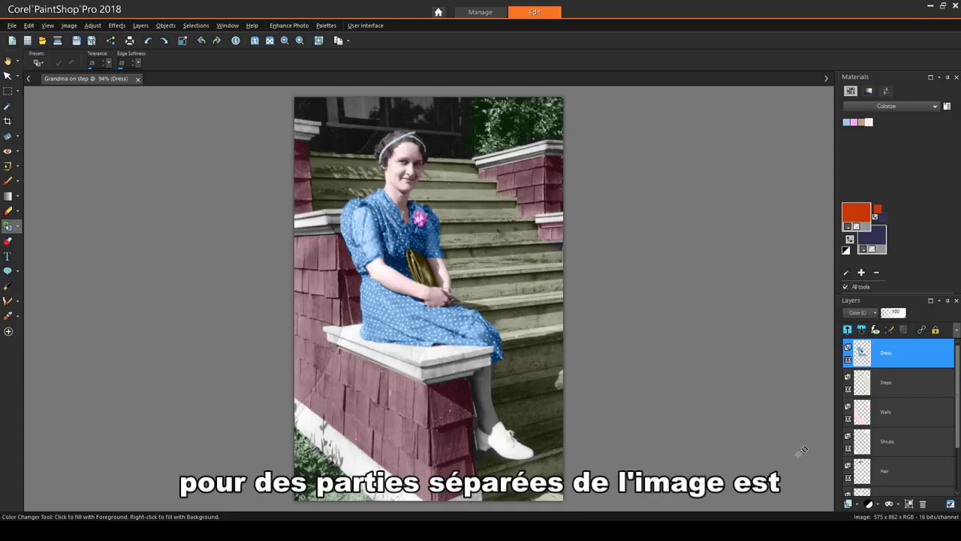
# On the Dress layer, recolour the blue dress pale orange with the Color Changer tool.
pyautogui.click(935, 352)
pyautogui.click(857, 212)
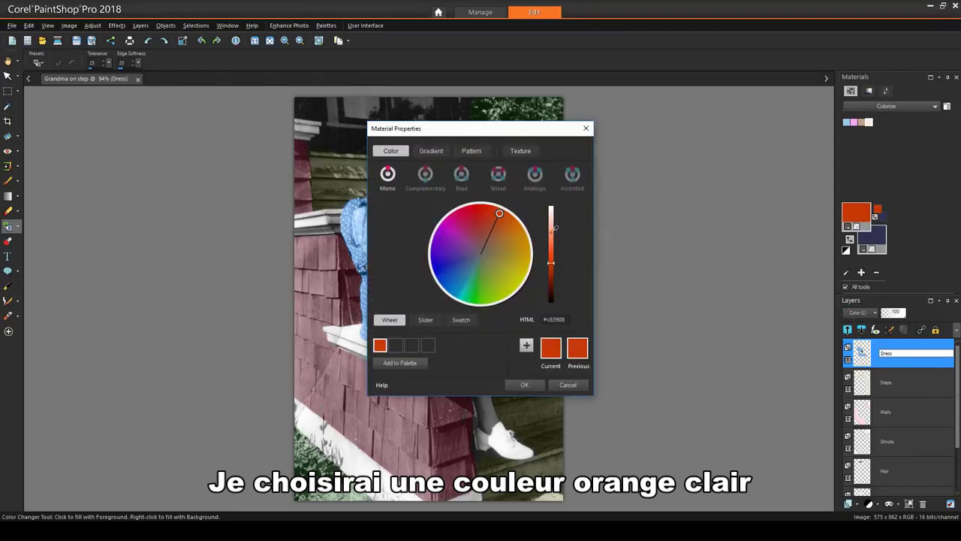
pyautogui.moveTo(553, 227); pyautogui.dragTo(552, 223)
pyautogui.click(515, 388)
pyautogui.click(17, 226)
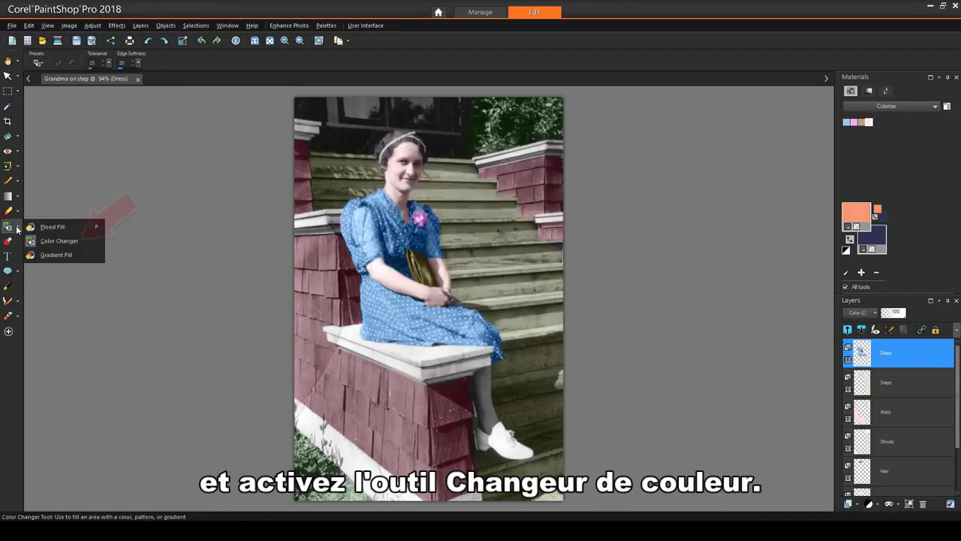
pyautogui.click(73, 247)
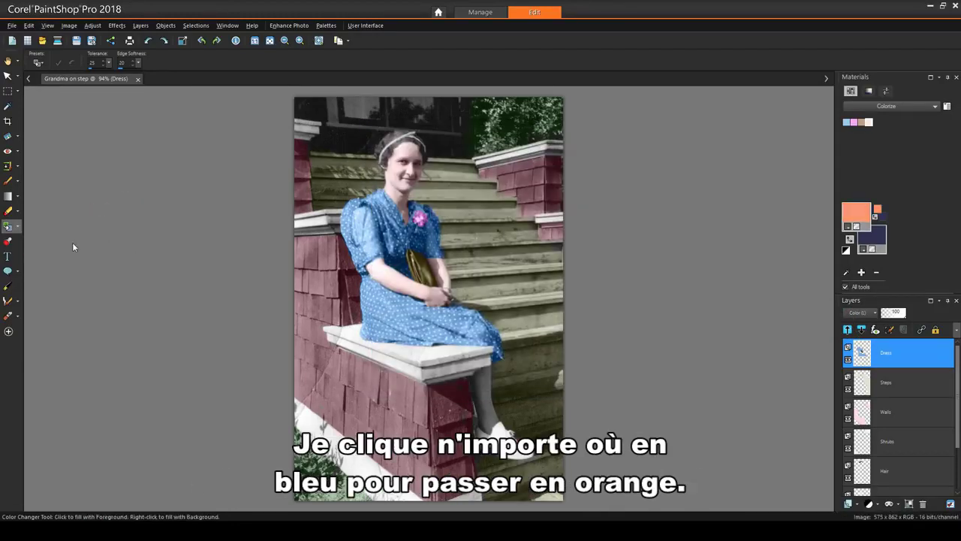
pyautogui.click(367, 234)
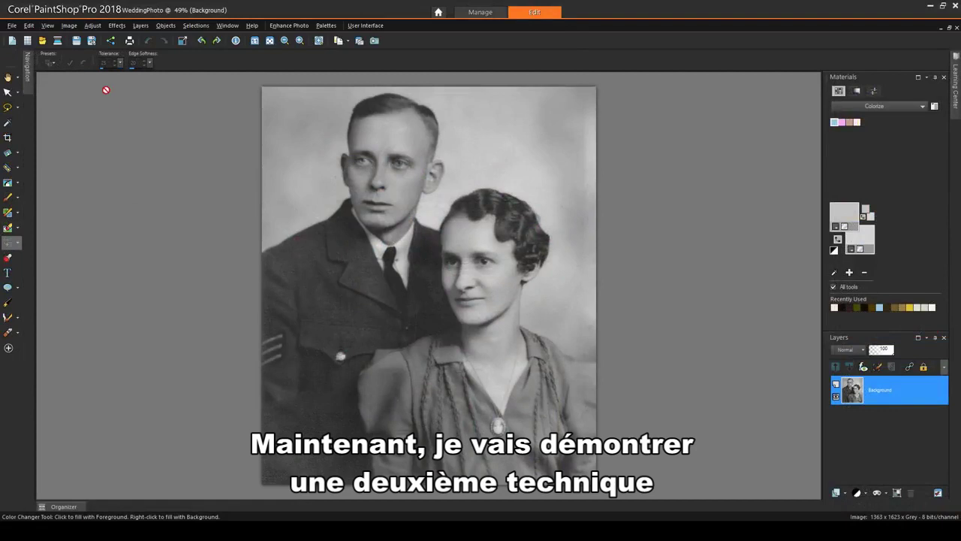
# Increase the WeddingPhoto colour depth to RGB 16 bits/channel.
pyautogui.click(69, 25)
pyautogui.moveTo(133, 265)
pyautogui.click(196, 306)
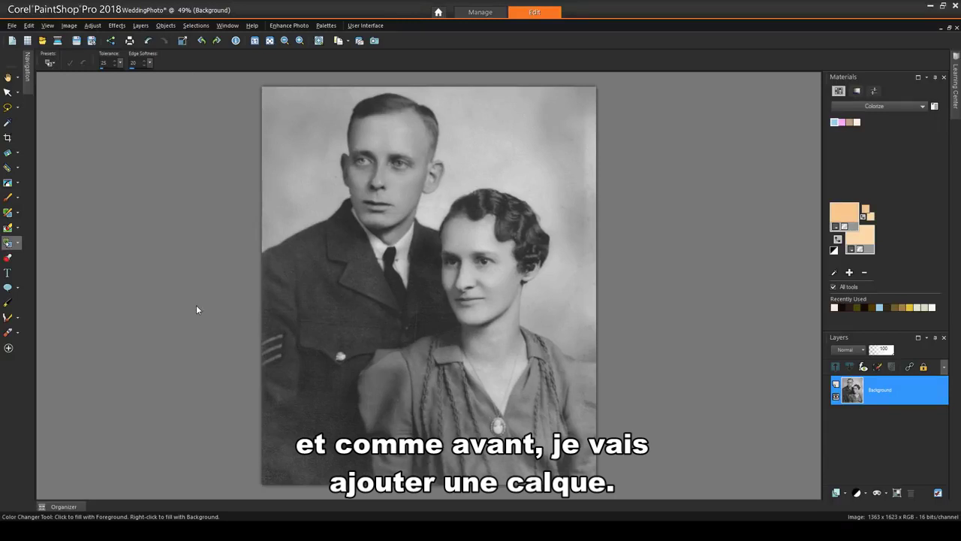
# Add a new raster layer named Colorize above the Background layer.
pyautogui.click(837, 493)
pyautogui.click(865, 407)
pyautogui.write('Co')
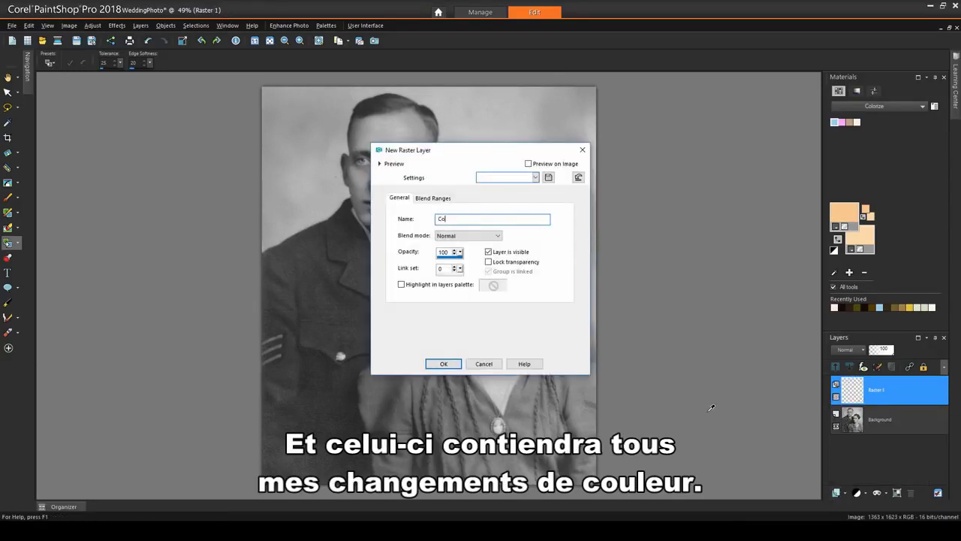
pyautogui.write('lorize')
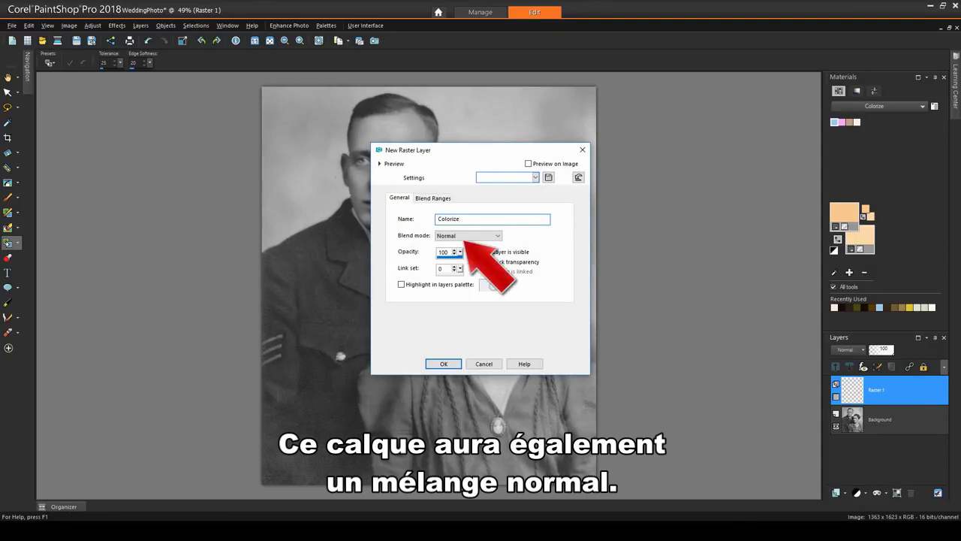
pyautogui.press('Return')
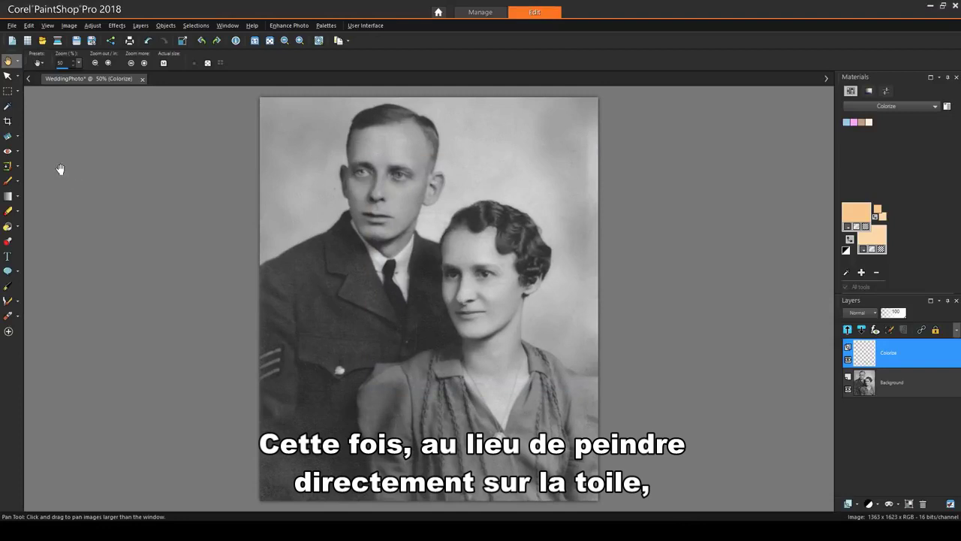
# Zoom in and trace a freehand selection around the groom's face and ears.
pyautogui.click(17, 91)
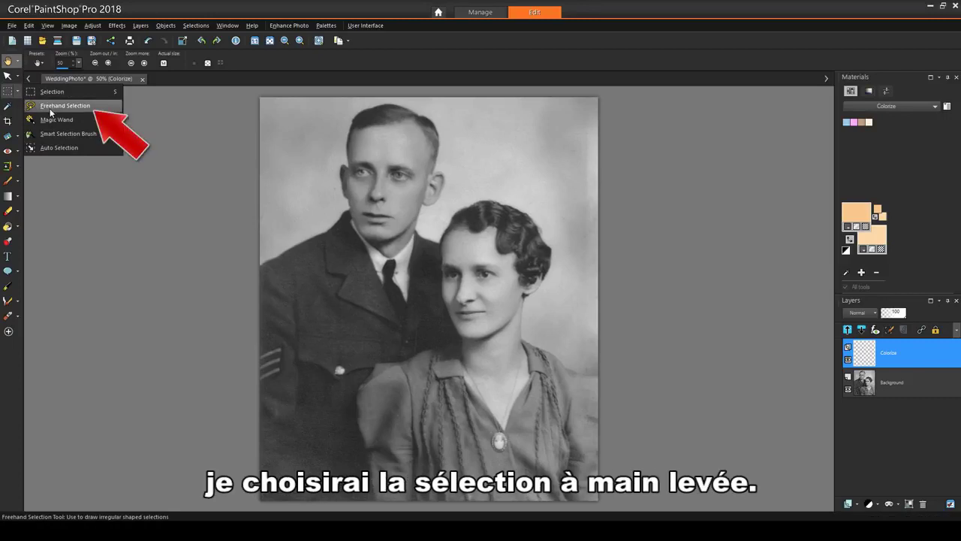
pyautogui.click(50, 108)
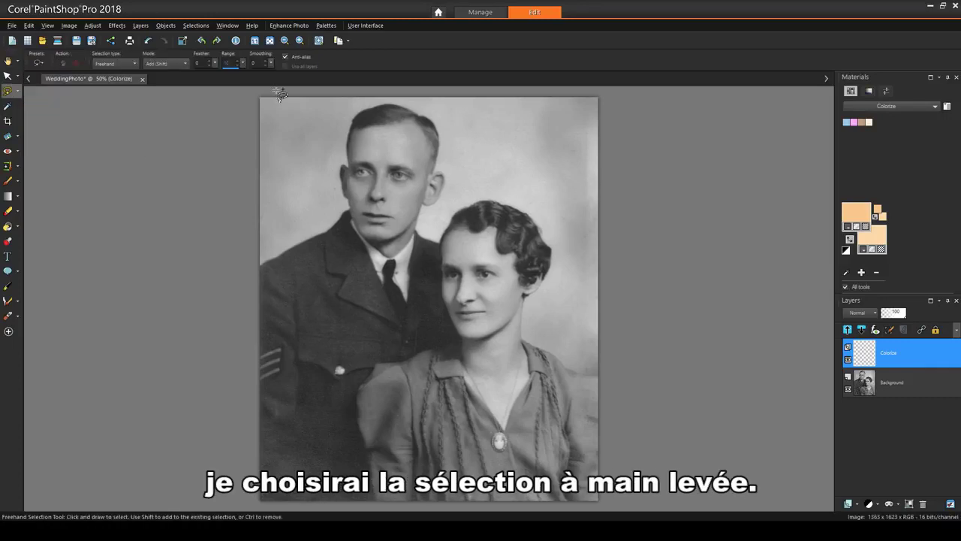
pyautogui.scroll(2, 359, 116)
pyautogui.scroll(4, 359, 116)
pyautogui.moveTo(304, 171)
pyautogui.mouseDown()
pyautogui.moveTo(458, 136)
pyautogui.moveTo(490, 172)
pyautogui.moveTo(502, 271)
pyautogui.moveTo(531, 266)
pyautogui.moveTo(541, 303)
pyautogui.mouseUp()
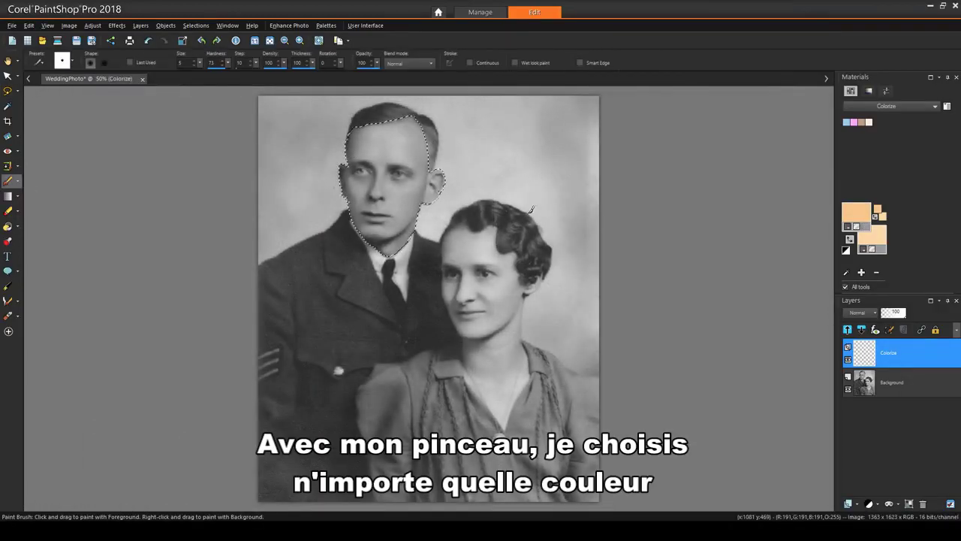
# Paint the selected face pink on the Colorize layer and lower its opacity to about 26%.
pyautogui.click(856, 213)
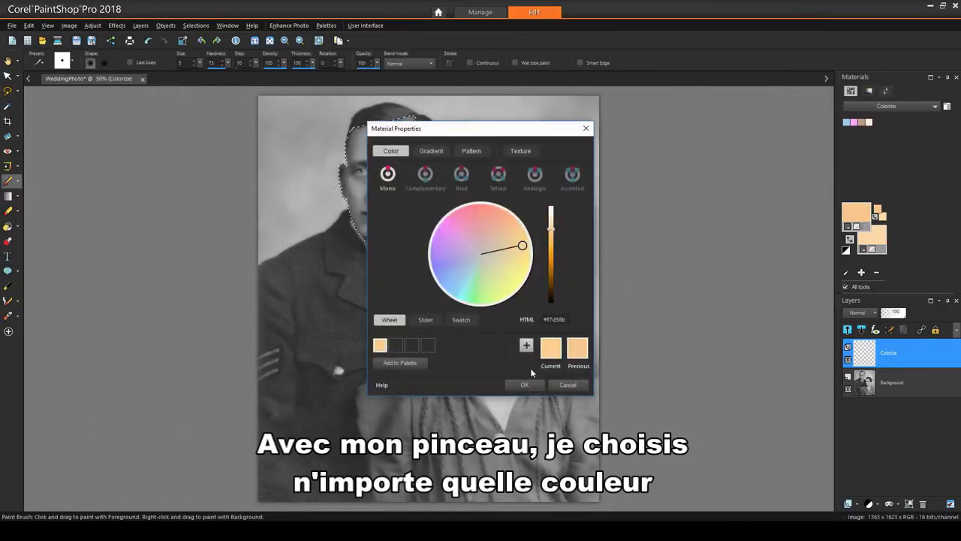
pyautogui.click(446, 226)
pyautogui.click(524, 385)
pyautogui.moveTo(372, 131)
pyautogui.mouseDown()
pyautogui.moveTo(376, 180)
pyautogui.moveTo(361, 204)
pyautogui.moveTo(403, 218)
pyautogui.moveTo(436, 172)
pyautogui.mouseUp()
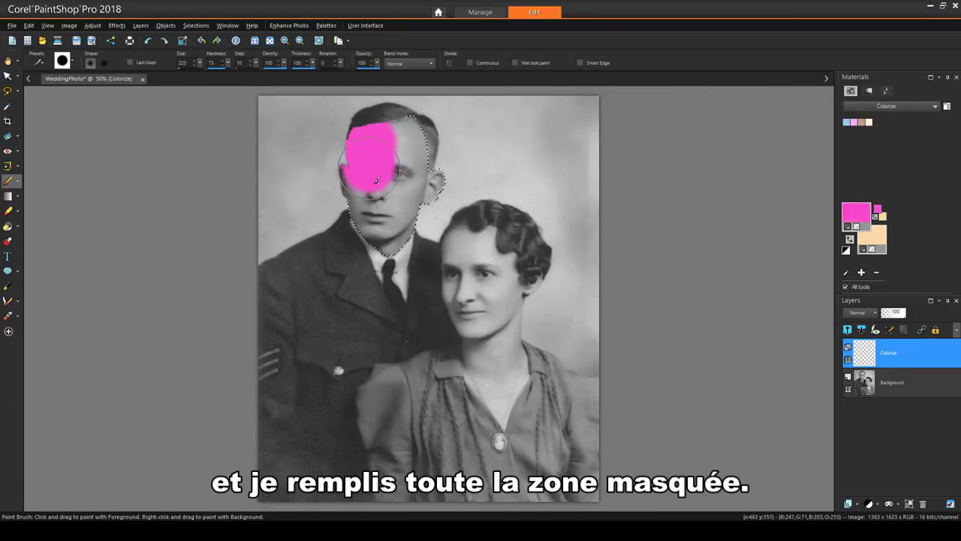
pyautogui.moveTo(339, 166)
pyautogui.mouseDown()
pyautogui.moveTo(403, 203)
pyautogui.moveTo(446, 195)
pyautogui.moveTo(326, 193)
pyautogui.moveTo(490, 174)
pyautogui.mouseUp()
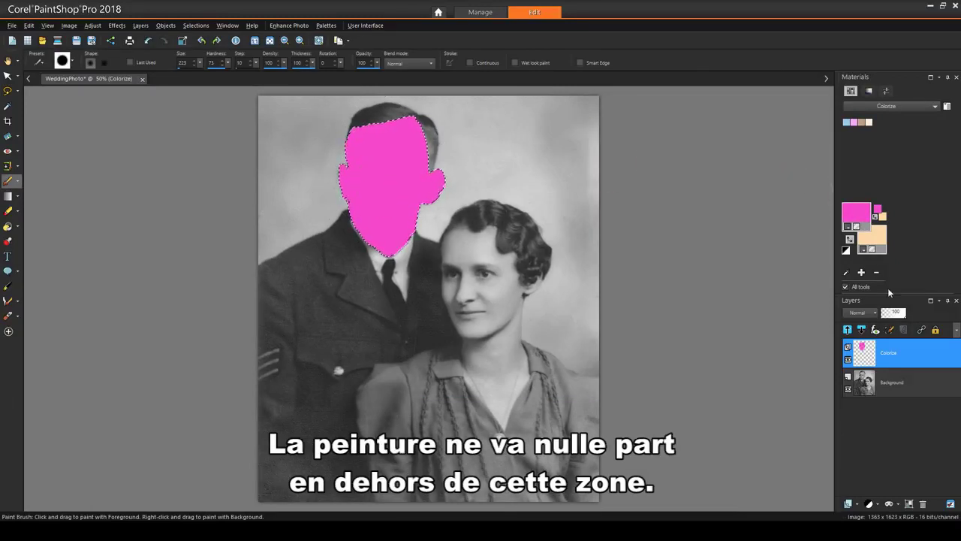
pyautogui.moveTo(905, 312); pyautogui.dragTo(885, 314)
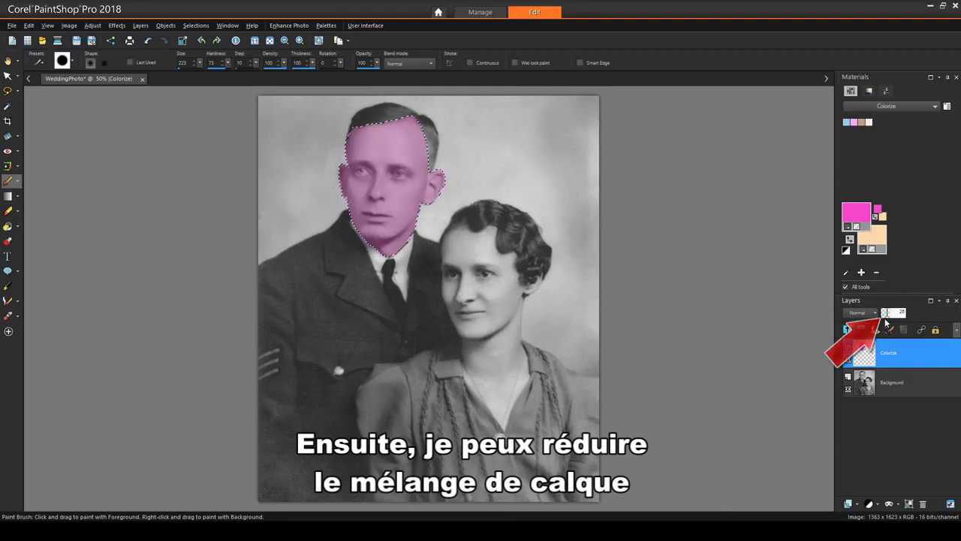
pyautogui.hotkey('ctrl', 'd')
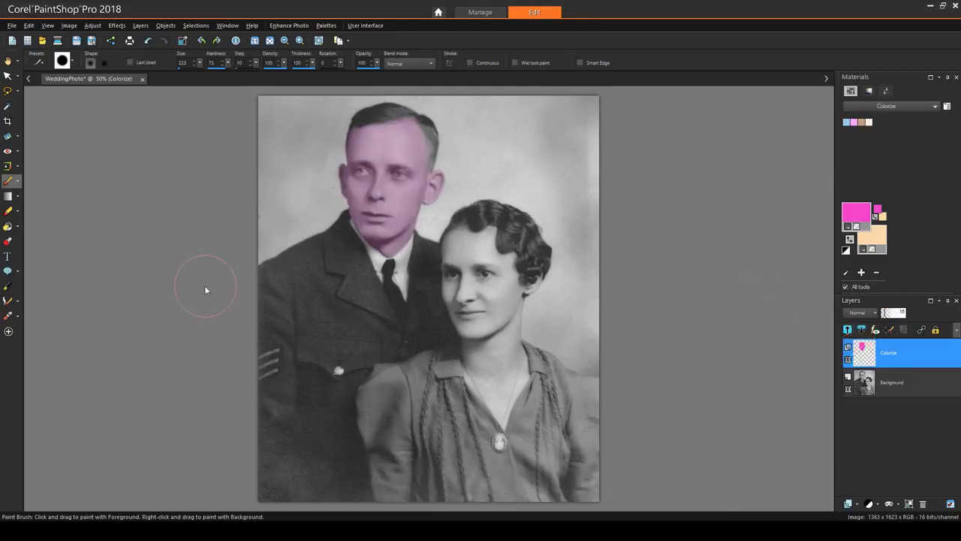
# Colorize the face at Hue 34, Saturation 52 with slightly reduced Lightness, then deselect.
pyautogui.click(100, 27)
pyautogui.moveTo(153, 148)
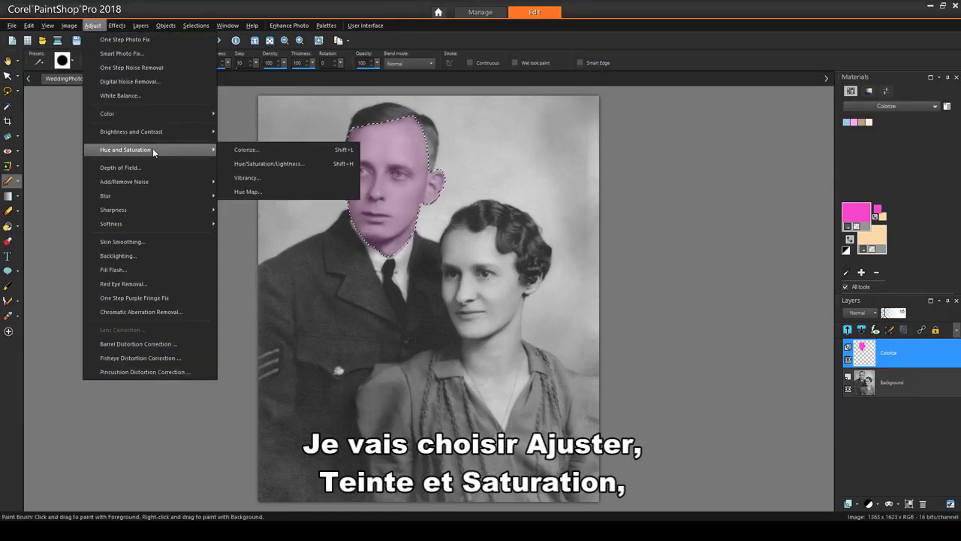
pyautogui.click(223, 164)
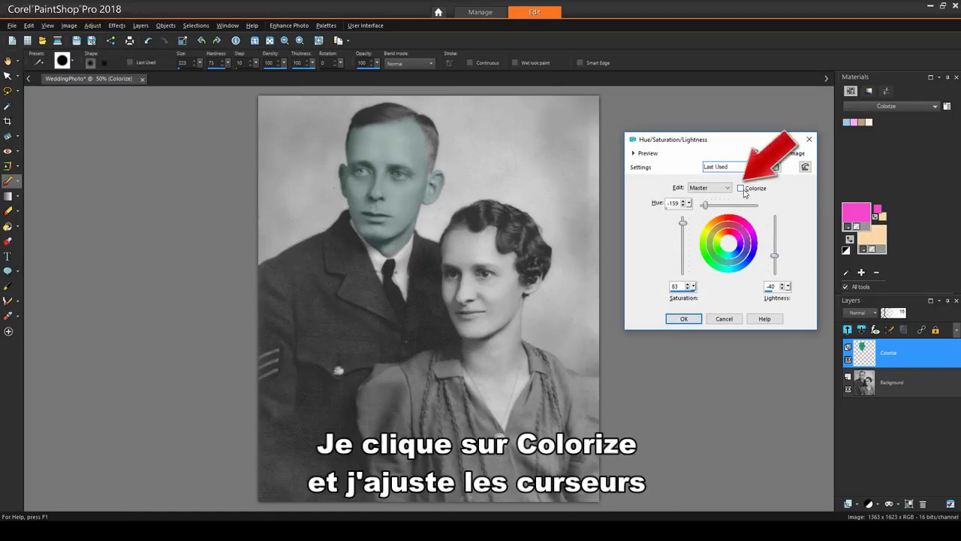
pyautogui.click(743, 189)
pyautogui.moveTo(703, 204); pyautogui.dragTo(683, 249)
pyautogui.moveTo(779, 254); pyautogui.dragTo(777, 252)
pyautogui.click(684, 319)
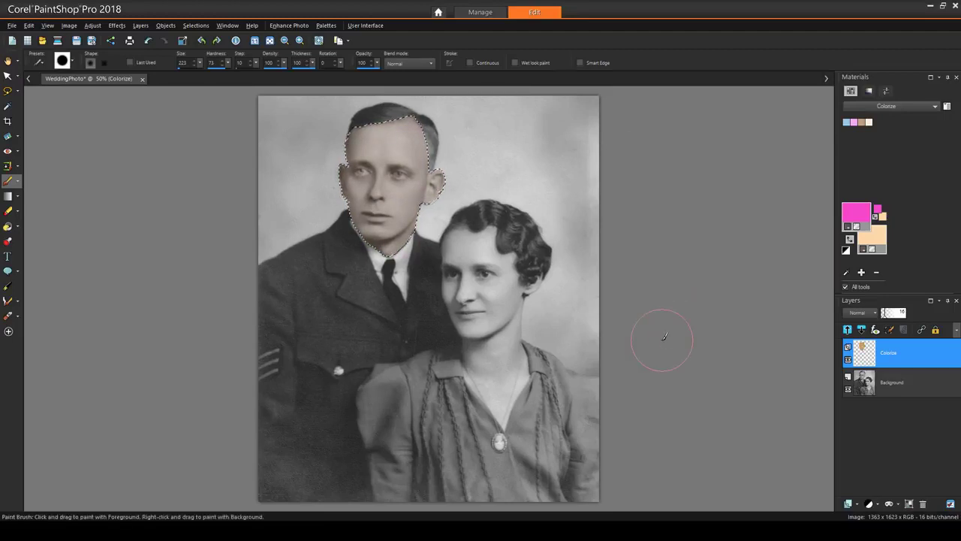
pyautogui.hotkey('ctrl', 'd')
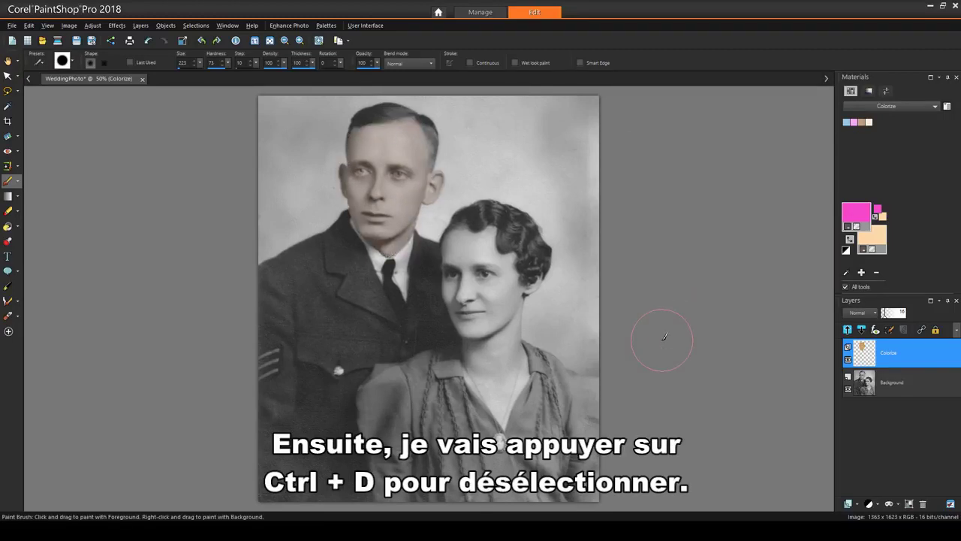
# Brush-select the groom's dark jacket on the Background layer with the Smart Selection Brush.
pyautogui.click(17, 94)
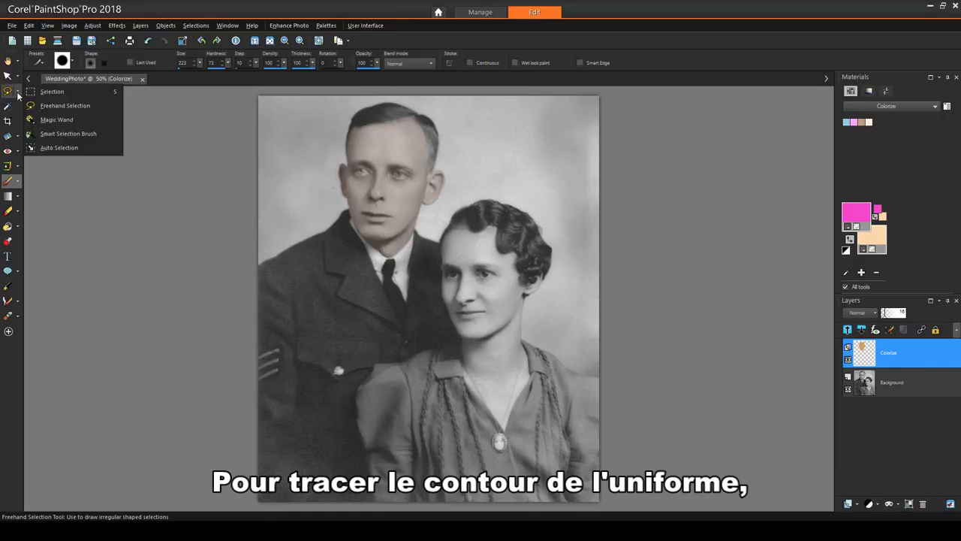
pyautogui.click(64, 134)
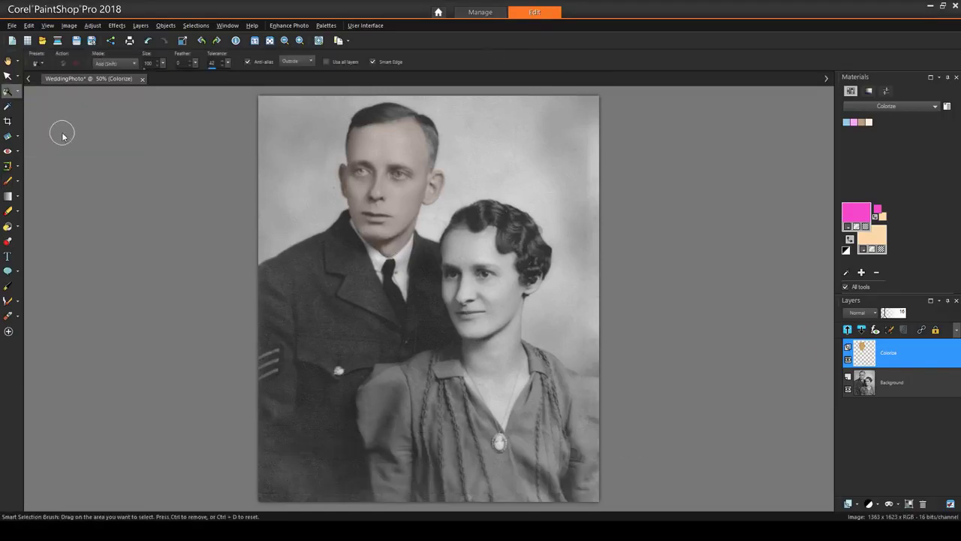
pyautogui.click(887, 383)
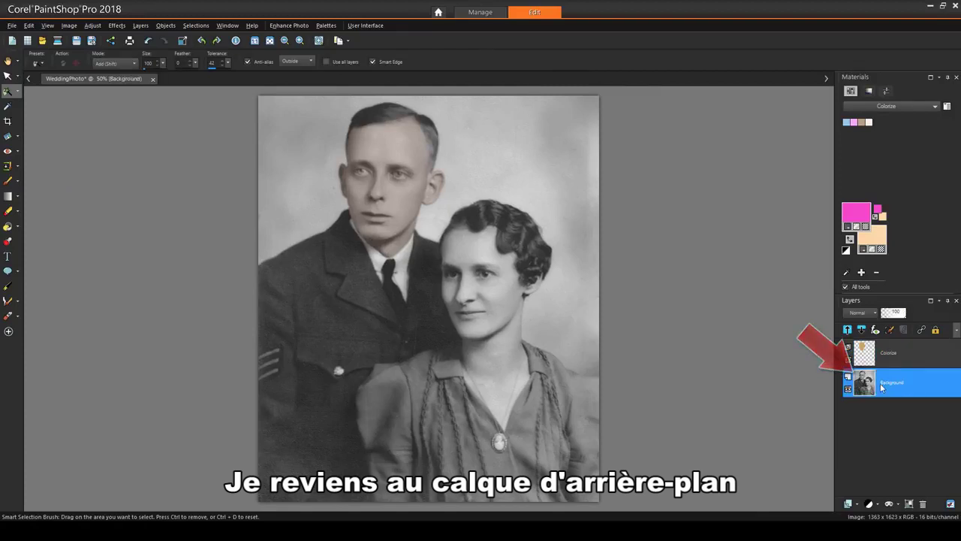
pyautogui.moveTo(335, 296); pyautogui.dragTo(321, 316)
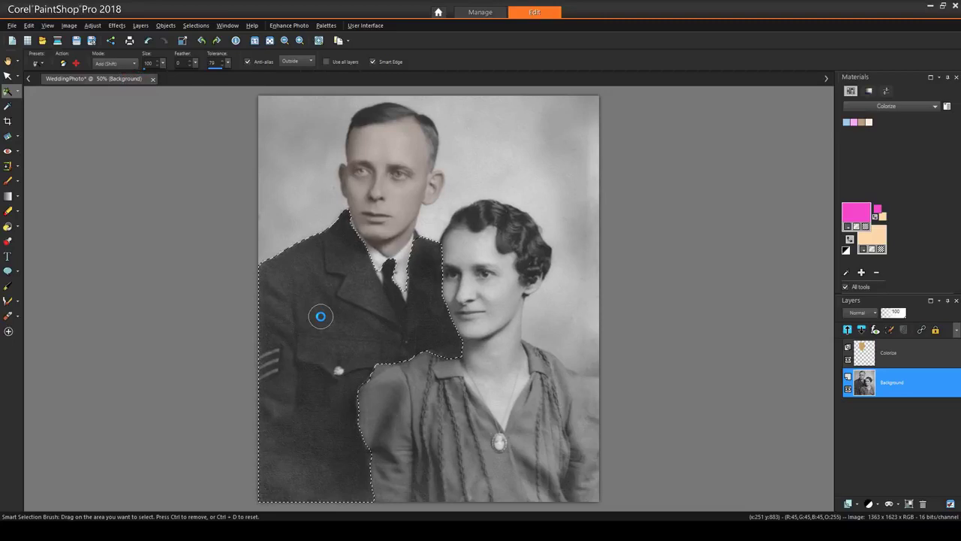
# Flood-fill the selected jacket on the Colorize layer.
pyautogui.click(894, 353)
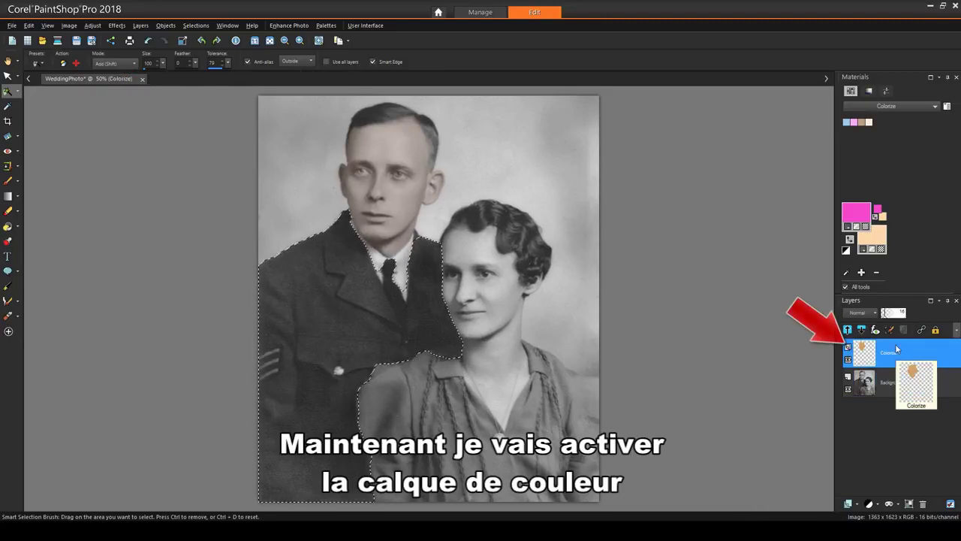
pyautogui.click(18, 226)
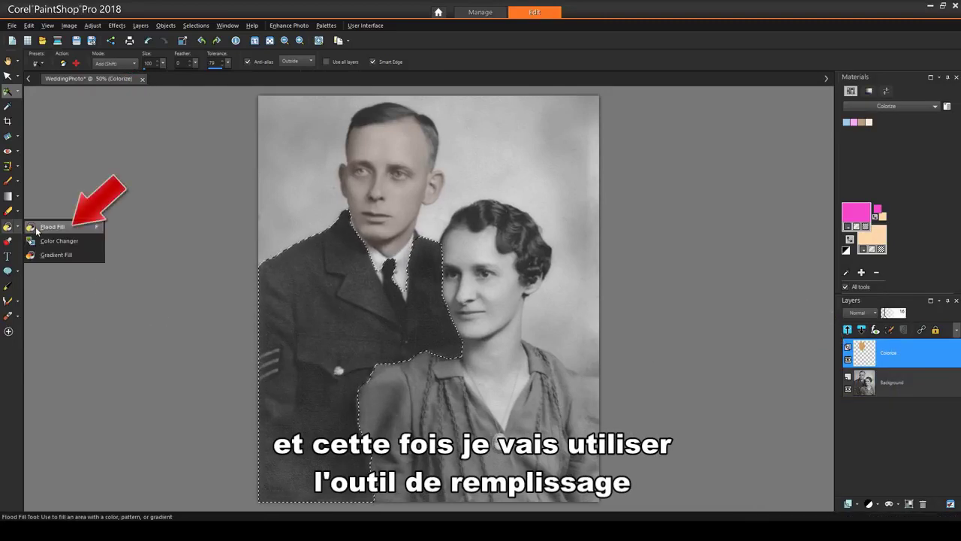
pyautogui.click(36, 227)
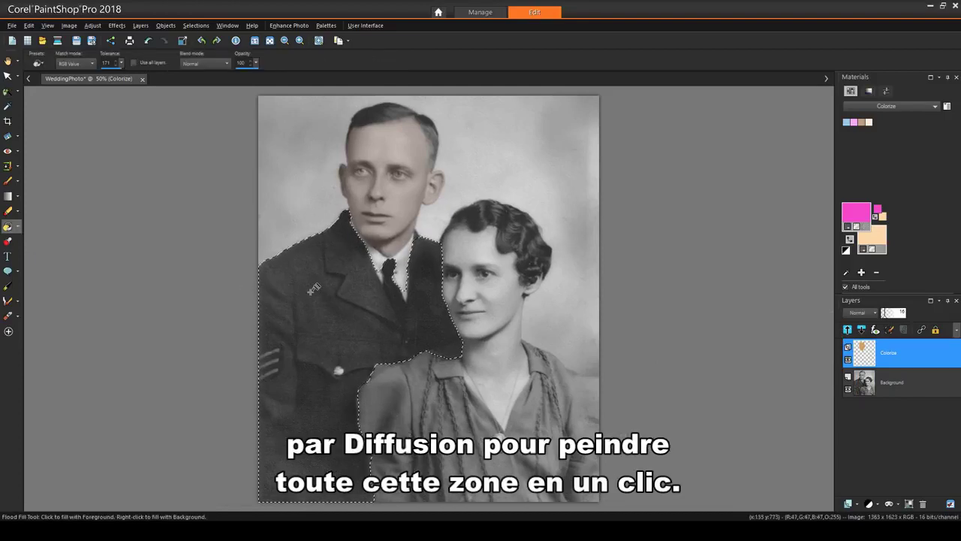
pyautogui.click(310, 291)
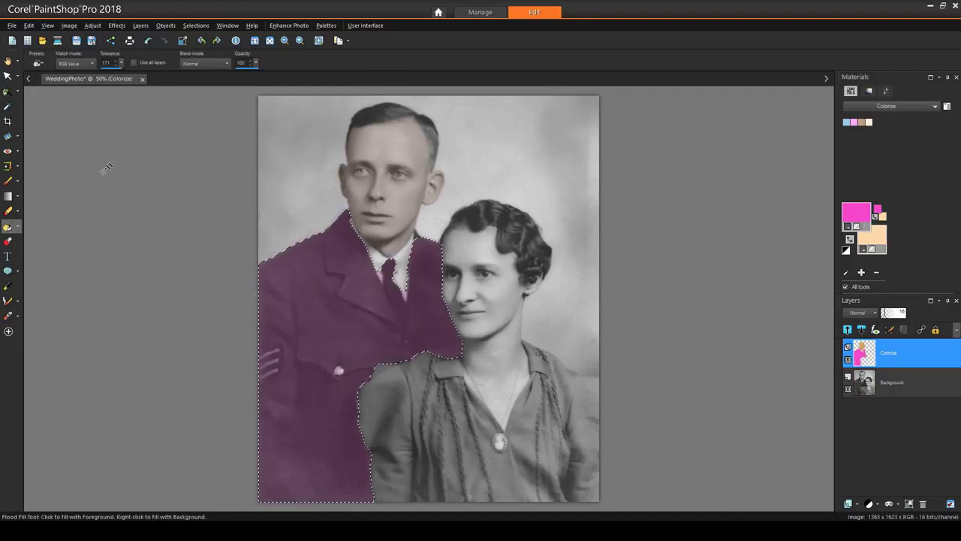
# Colorize the jacket navy blue: Hue 233, Saturation 91, Lightness -24.
pyautogui.click(92, 26)
pyautogui.moveTo(150, 149)
pyautogui.click(220, 165)
pyautogui.moveTo(736, 204); pyautogui.dragTo(738, 206)
pyautogui.moveTo(682, 227); pyautogui.dragTo(684, 226)
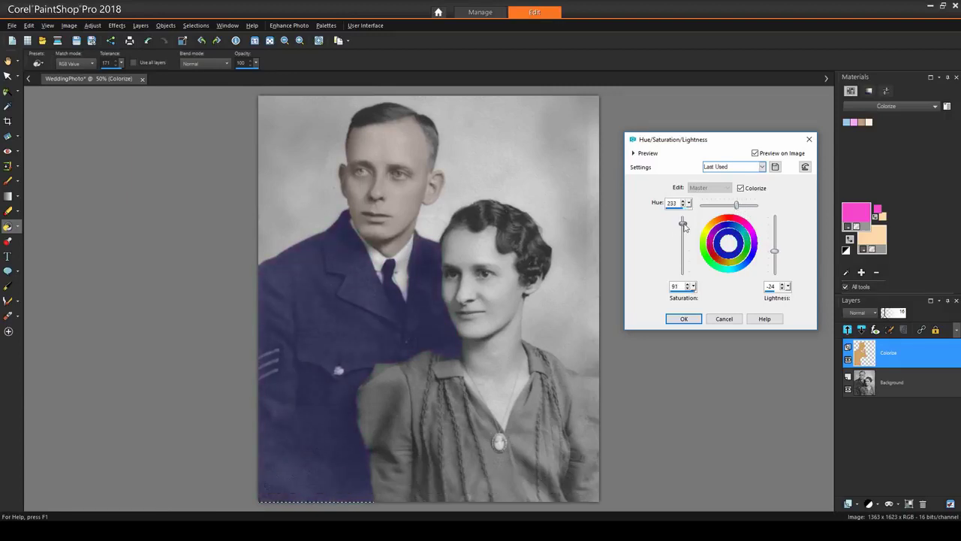
pyautogui.click(684, 319)
# Return to the Background layer with the Smart Selection Brush ready.
pyautogui.click(905, 380)
pyautogui.press('s')
pyautogui.click(905, 381)
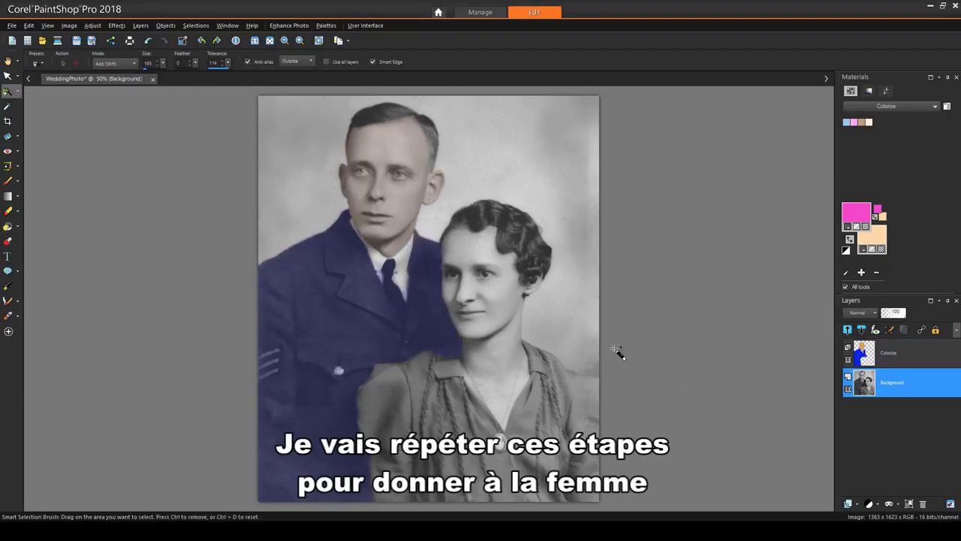
# Select the bride's dress including the V-neck and flood-fill it pink on Colorize.
pyautogui.click(9, 92)
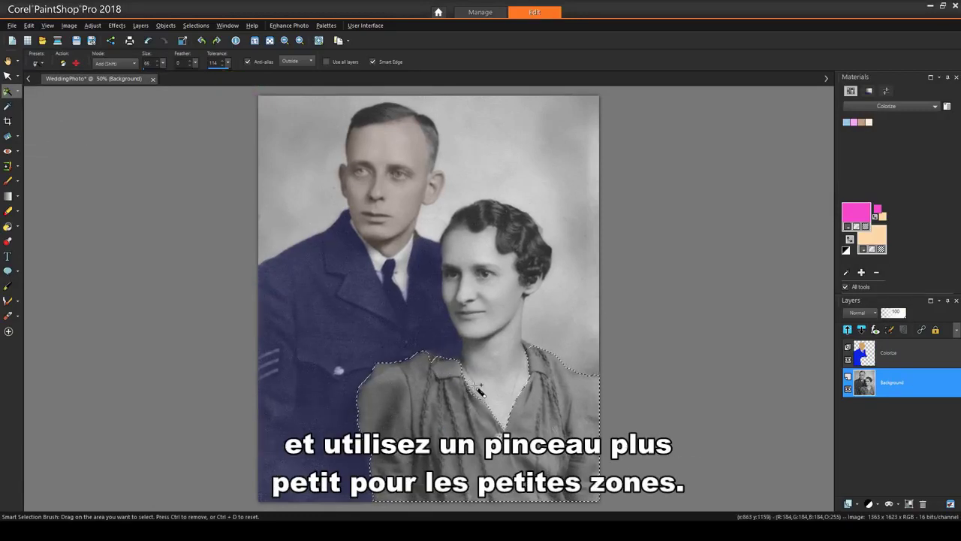
pyautogui.moveTo(531, 350); pyautogui.dragTo(516, 421)
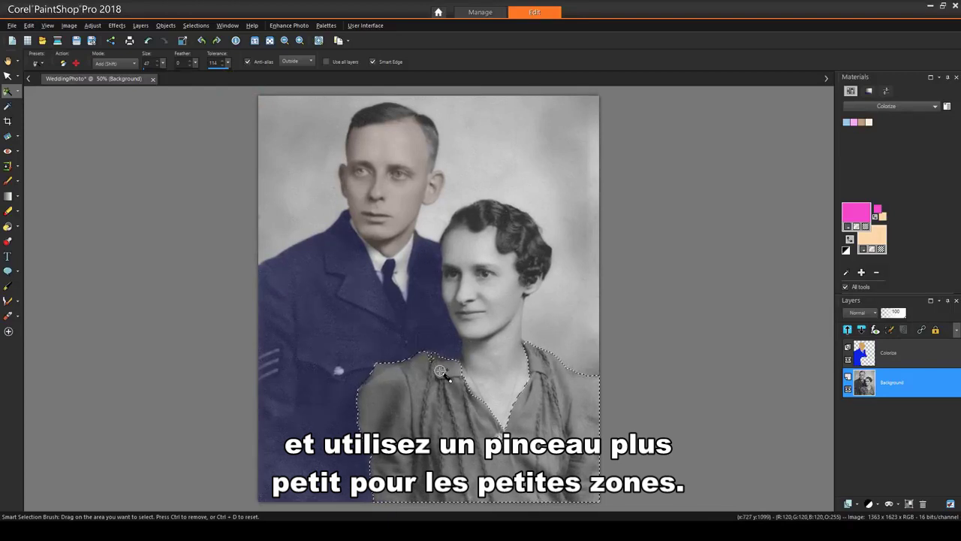
pyautogui.click(900, 359)
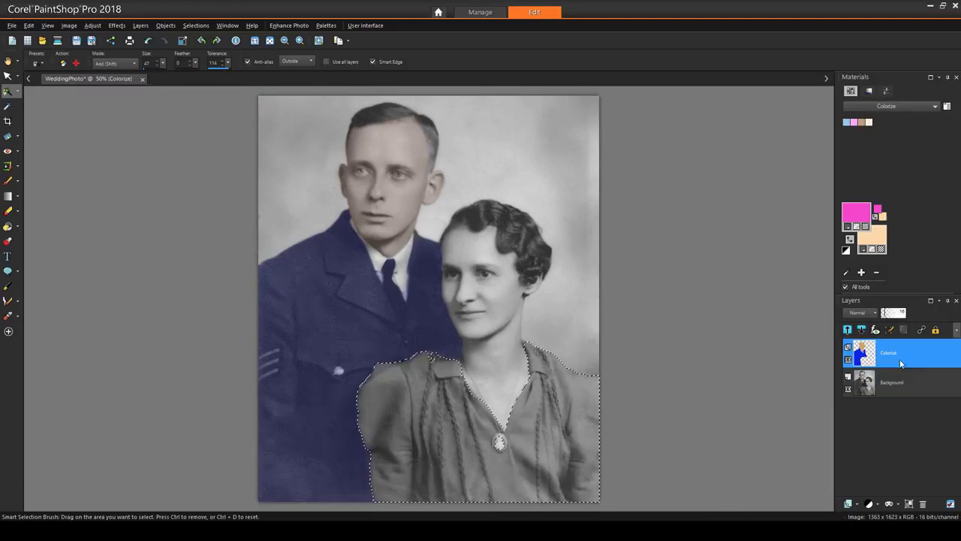
pyautogui.click(8, 226)
pyautogui.click(856, 212)
pyautogui.click(481, 388)
pyautogui.click(435, 405)
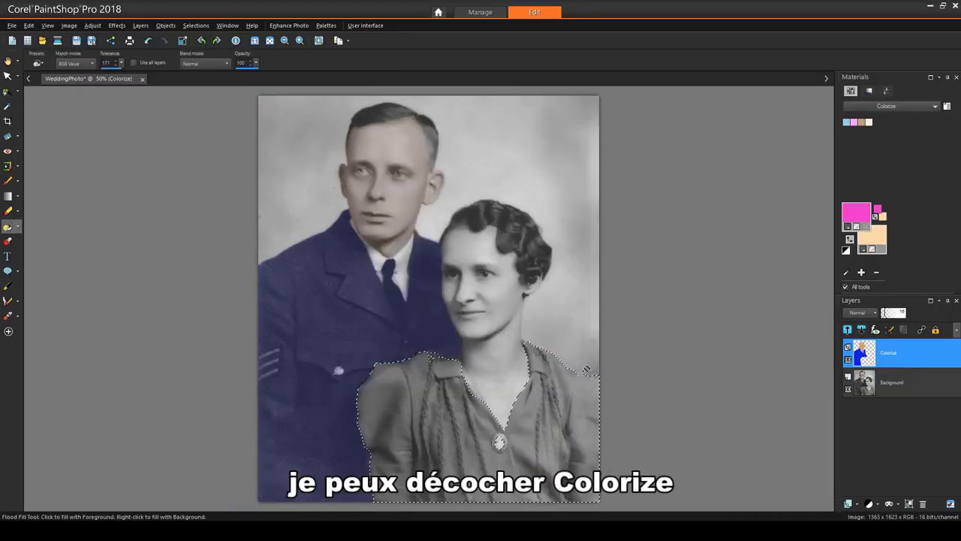
# Lower the dress colour's saturation in Hue/Saturation/Lightness for a muted brick red.
pyautogui.click(92, 25)
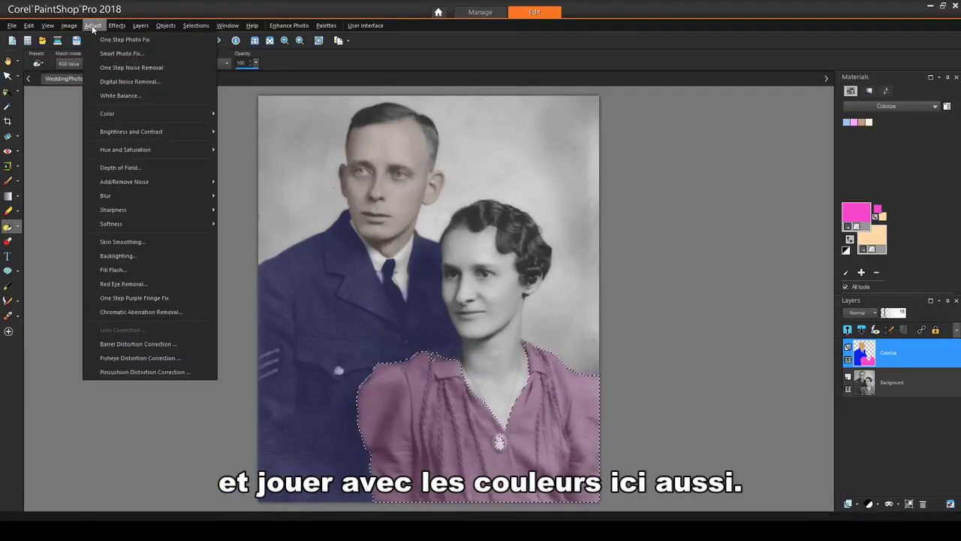
pyautogui.moveTo(132, 151)
pyautogui.click(253, 162)
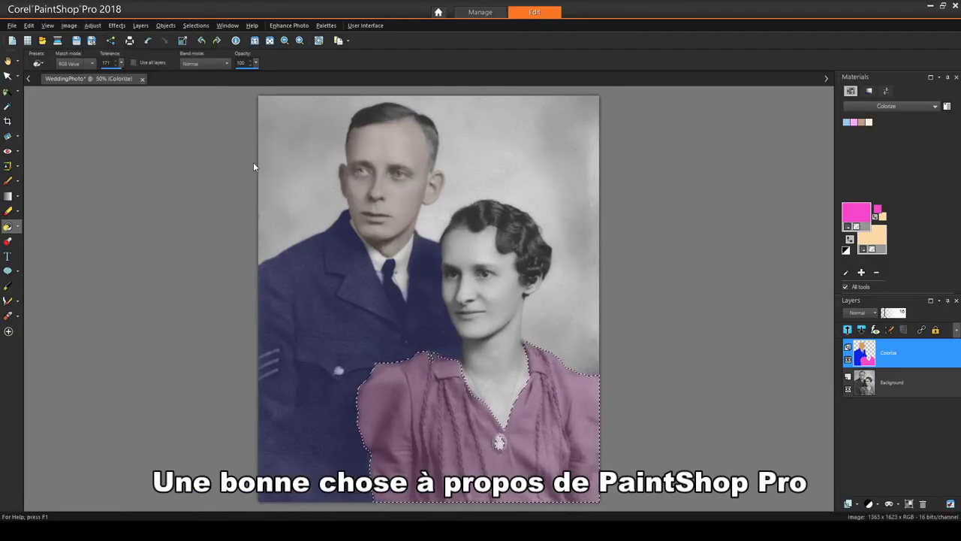
pyautogui.moveTo(684, 228)
pyautogui.mouseDown()
pyautogui.moveTo(685, 264)
pyautogui.moveTo(684, 223)
pyautogui.moveTo(685, 240)
pyautogui.mouseUp()
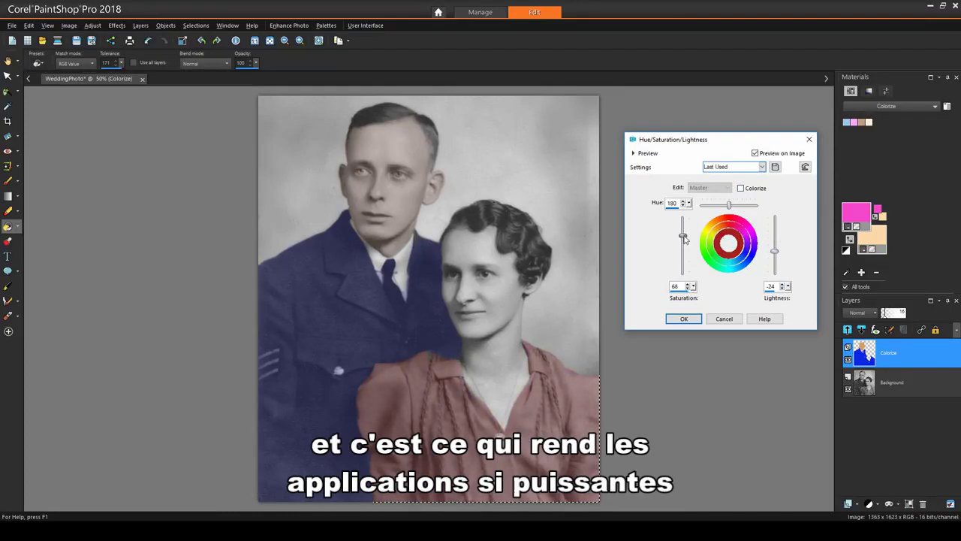
pyautogui.click(684, 319)
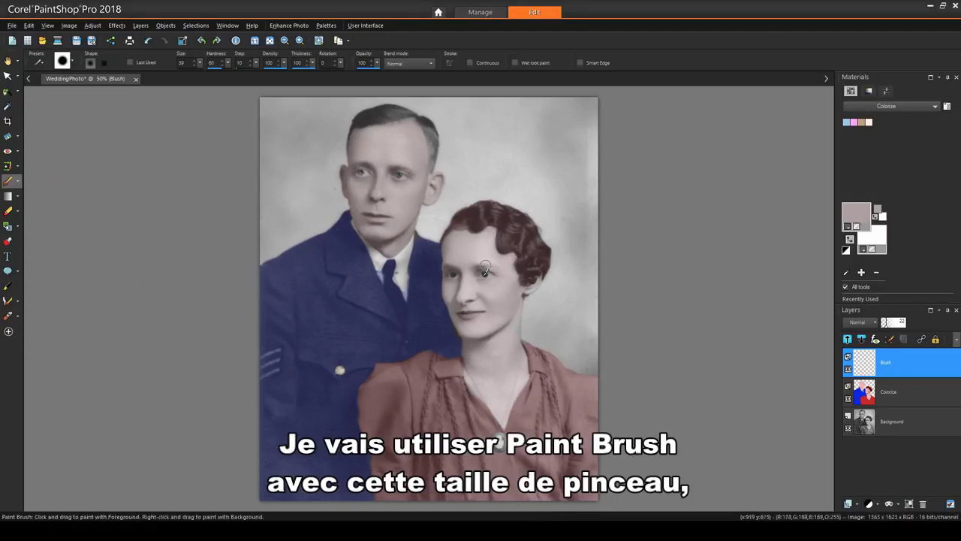
# Dab a soft pink (#ef5dce) blush on the bride's cheek with brush hardness 25.
pyautogui.click(867, 209)
pyautogui.click(454, 225)
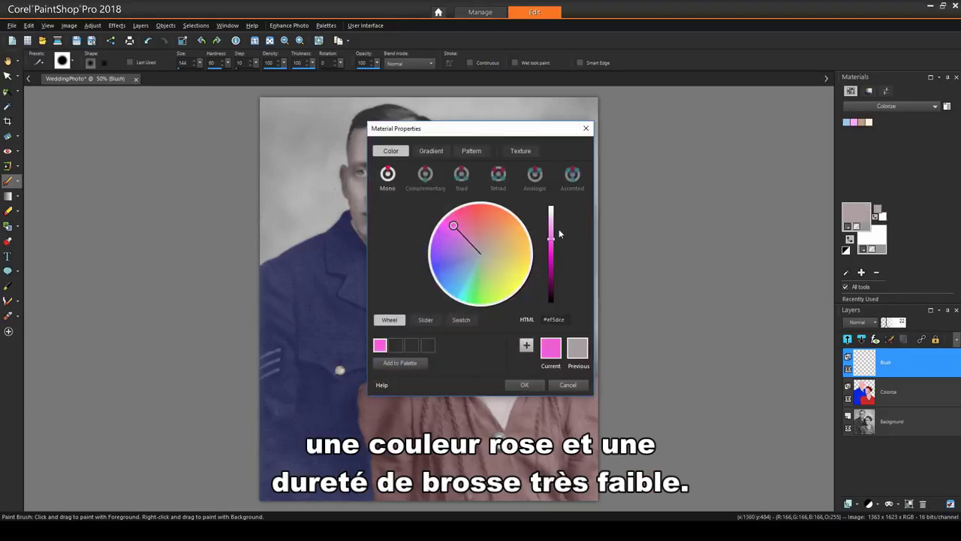
pyautogui.click(524, 385)
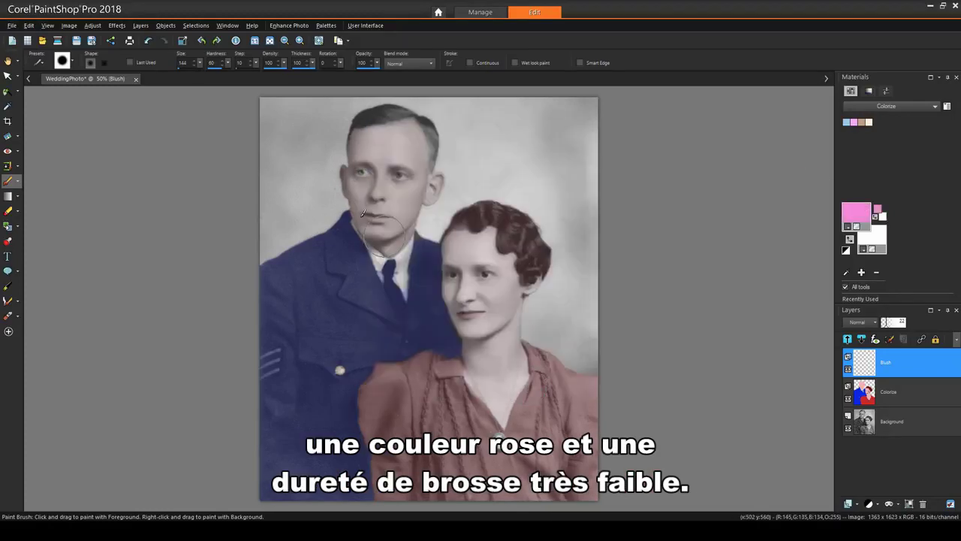
pyautogui.click(213, 67)
pyautogui.click(497, 291)
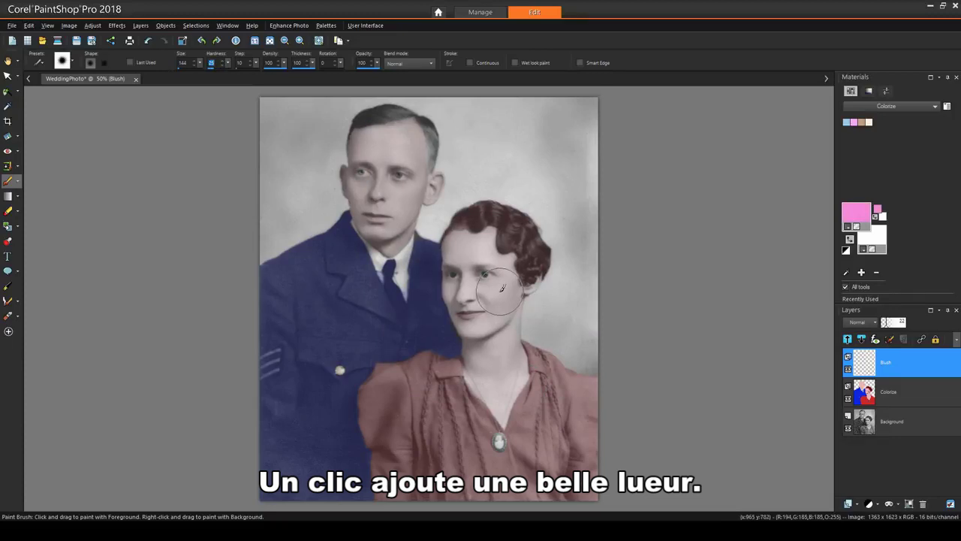